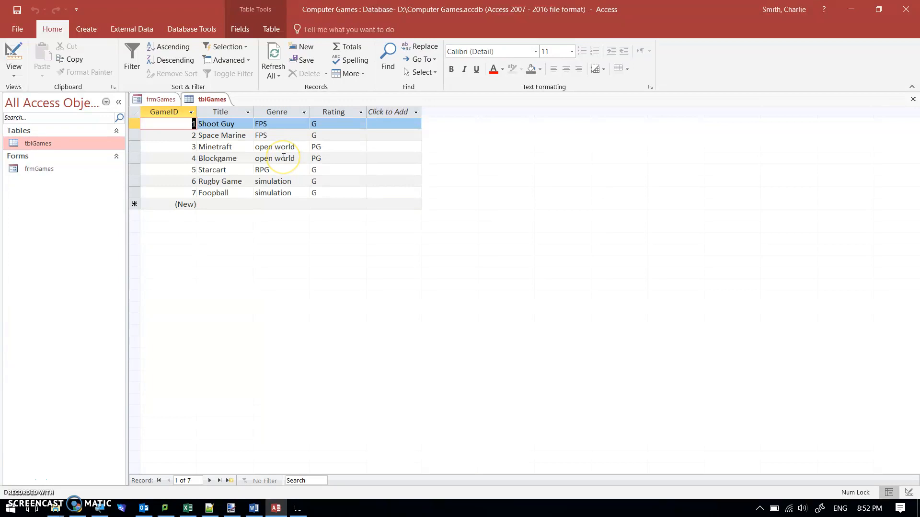
# Step: Add a new game record in frmGames with title Skating, genre "Simulatiom" and rating G
pyautogui.click(33, 169)
pyautogui.doubleClick(33, 170)
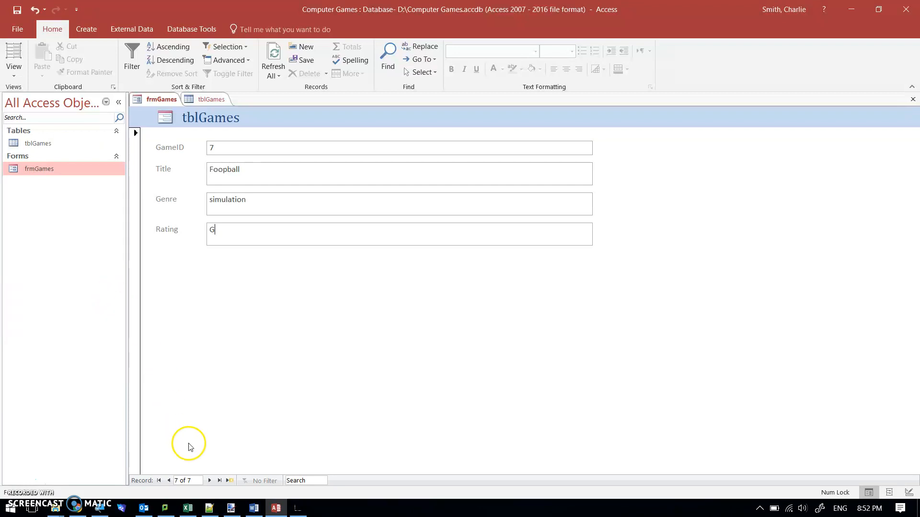
pyautogui.click(210, 481)
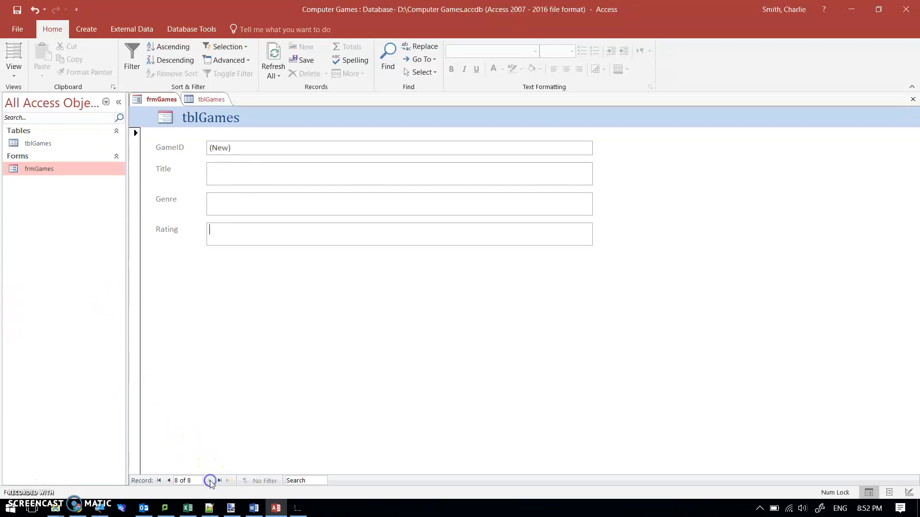
pyautogui.click(236, 173)
pyautogui.write('Skating')
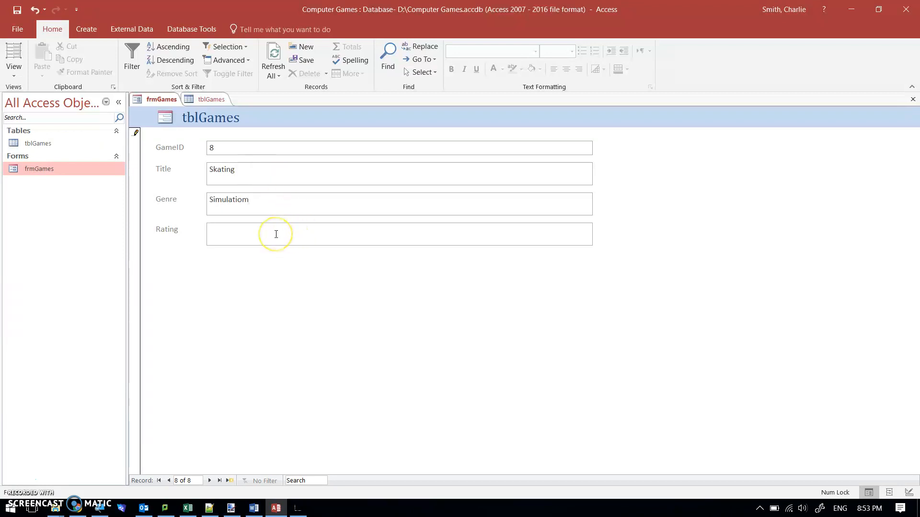
pyautogui.write('G')
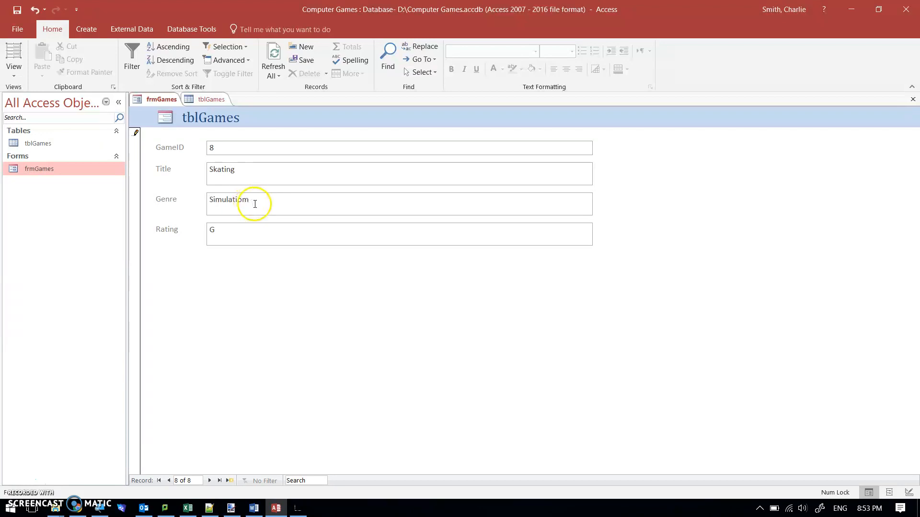
# Step: Commit the Skating record by advancing frmGames to the following blank record, and return to the tblGames datasheet
pyautogui.click(205, 99)
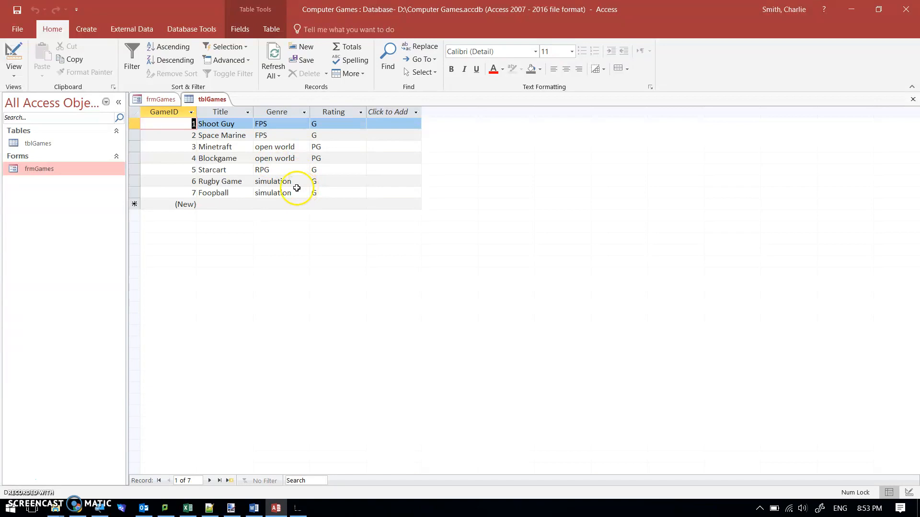
pyautogui.click(161, 99)
pyautogui.click(210, 481)
pyautogui.click(201, 99)
# Step: Reopen tblGames to check the Skating record, and close both the table and the frmGames form
pyautogui.click(913, 99)
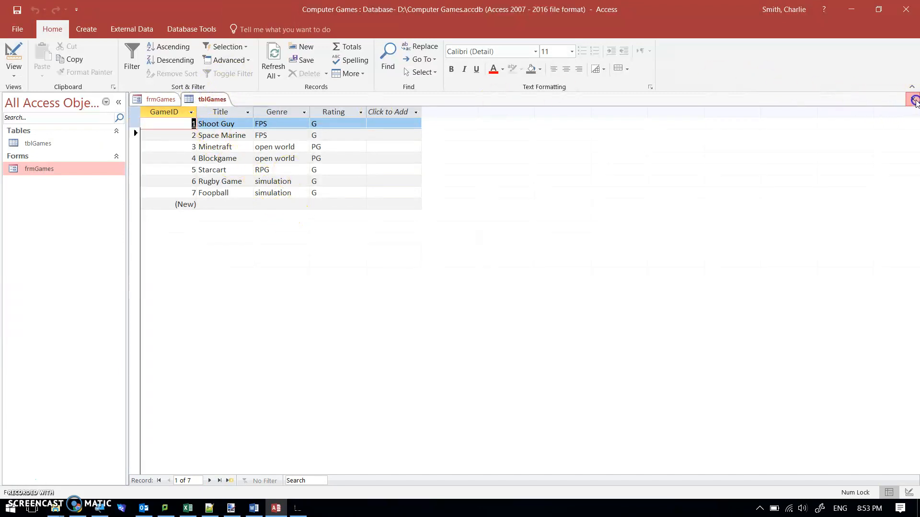
pyautogui.doubleClick(38, 143)
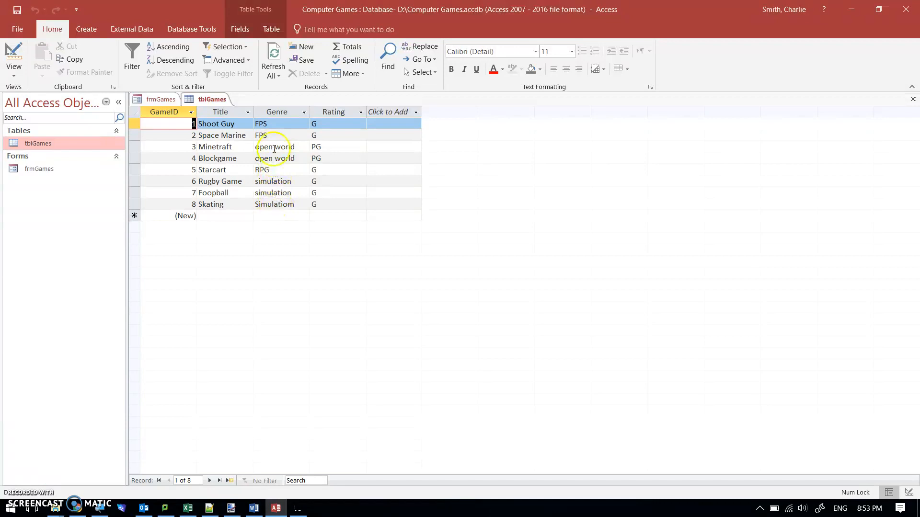
pyautogui.click(912, 99)
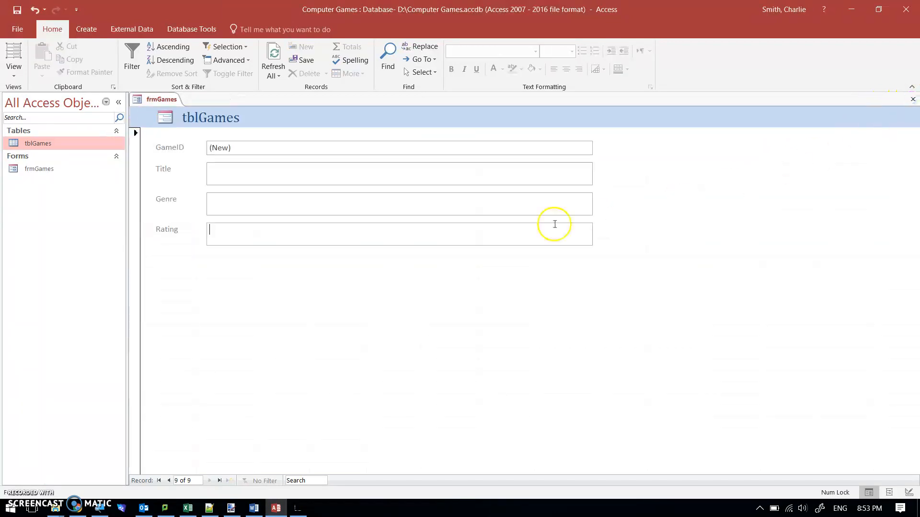
pyautogui.click(912, 100)
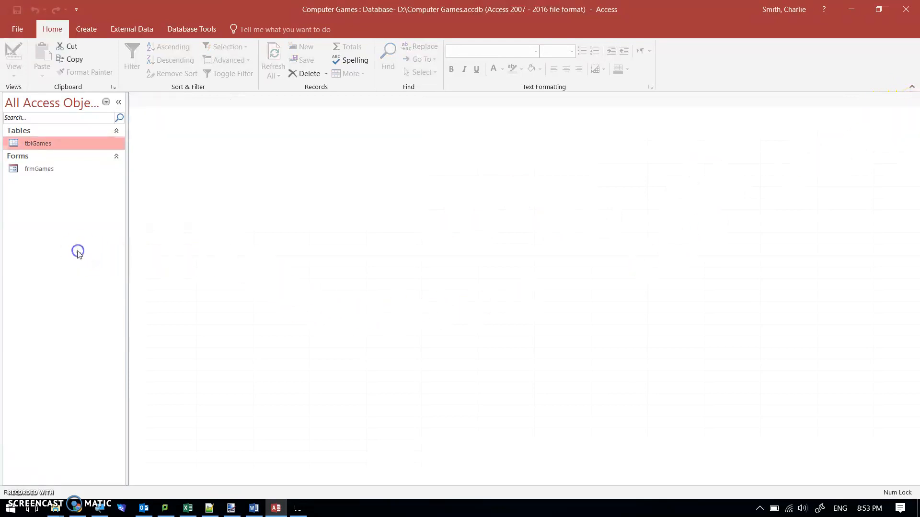
pyautogui.rightClick(62, 211)
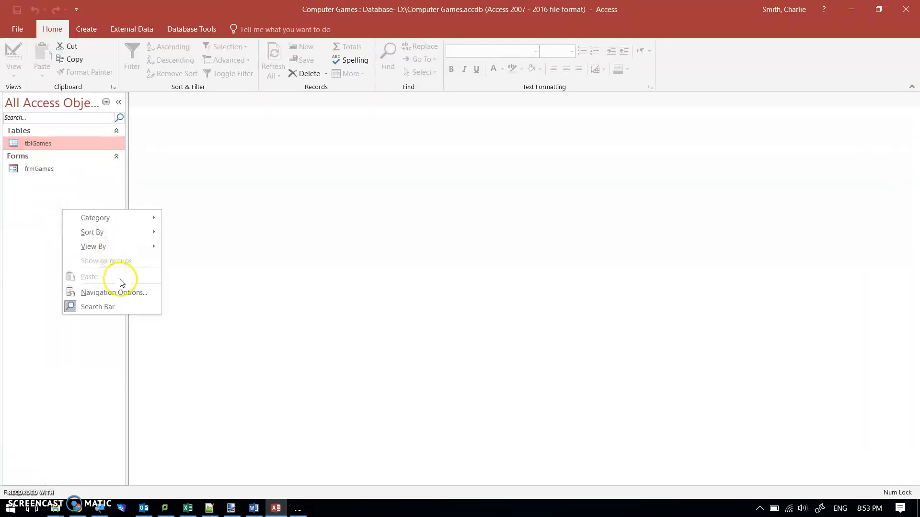
pyautogui.moveTo(110, 232)
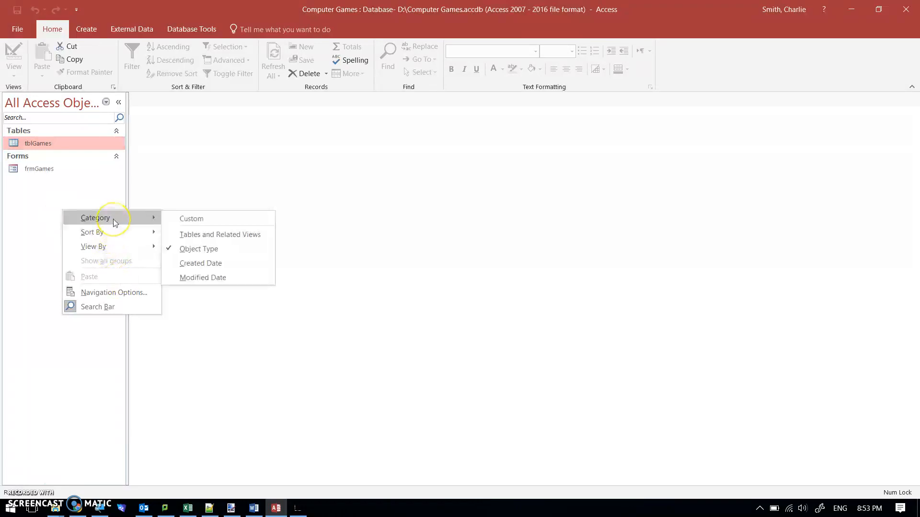
pyautogui.click(37, 199)
pyautogui.rightClick(21, 191)
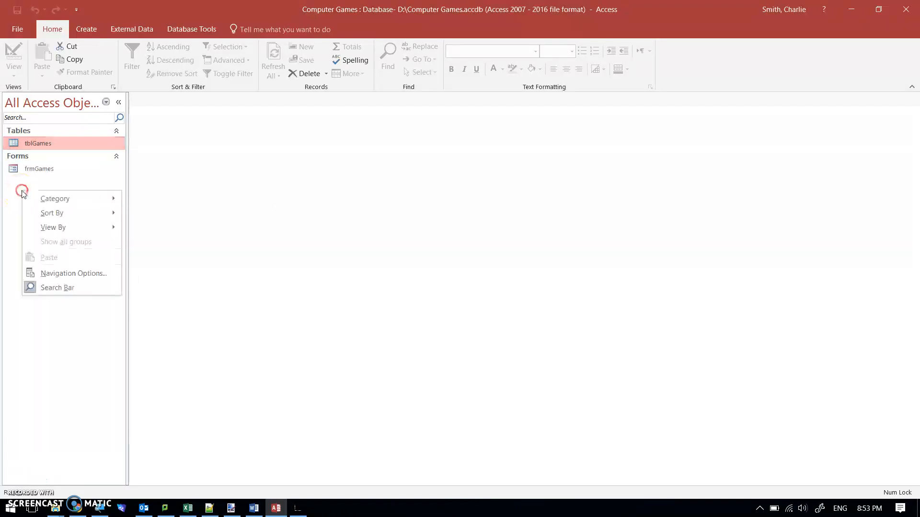
pyautogui.click(16, 29)
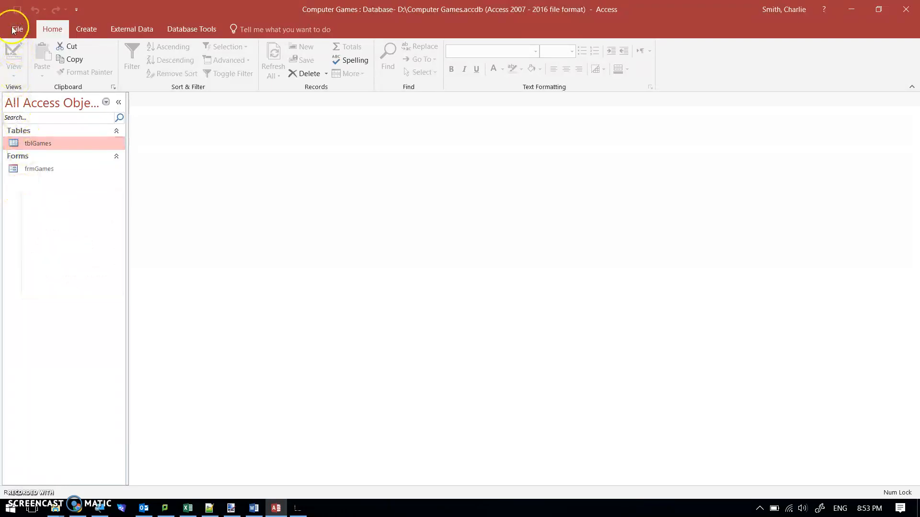
pyautogui.click(15, 27)
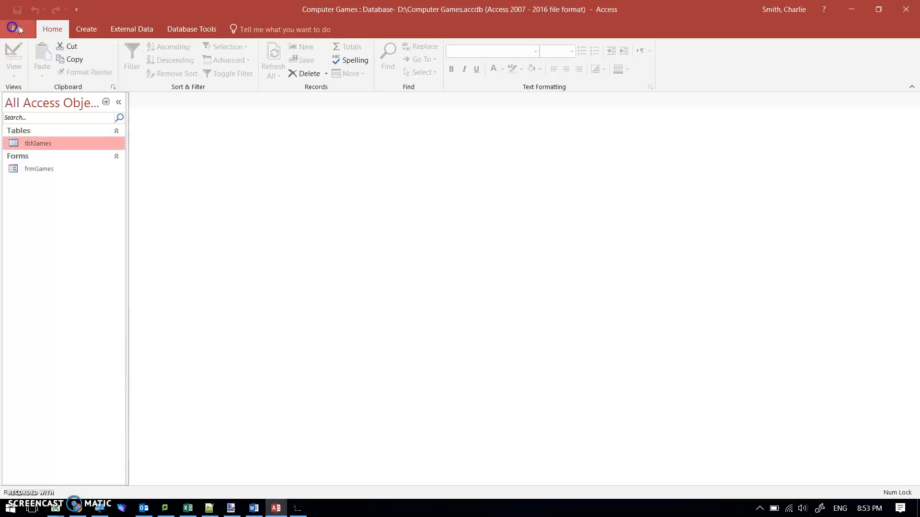
# Step: Create a new table and open it in Design view, saving it as tblGenres
pyautogui.click(84, 29)
pyautogui.click(57, 51)
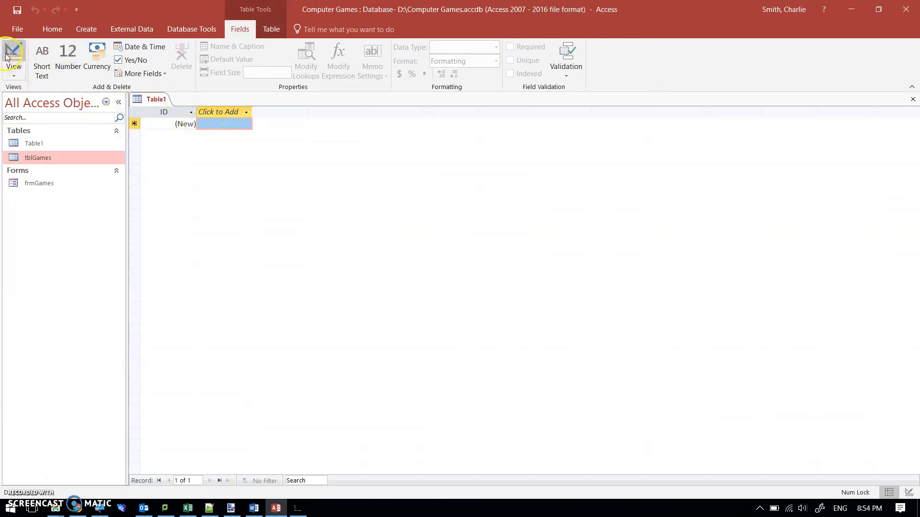
pyautogui.click(21, 50)
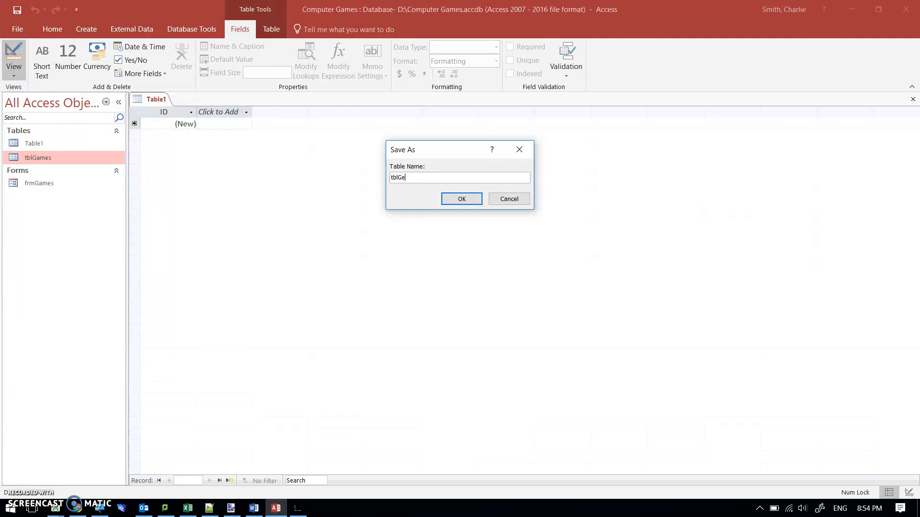
pyautogui.press('Return')
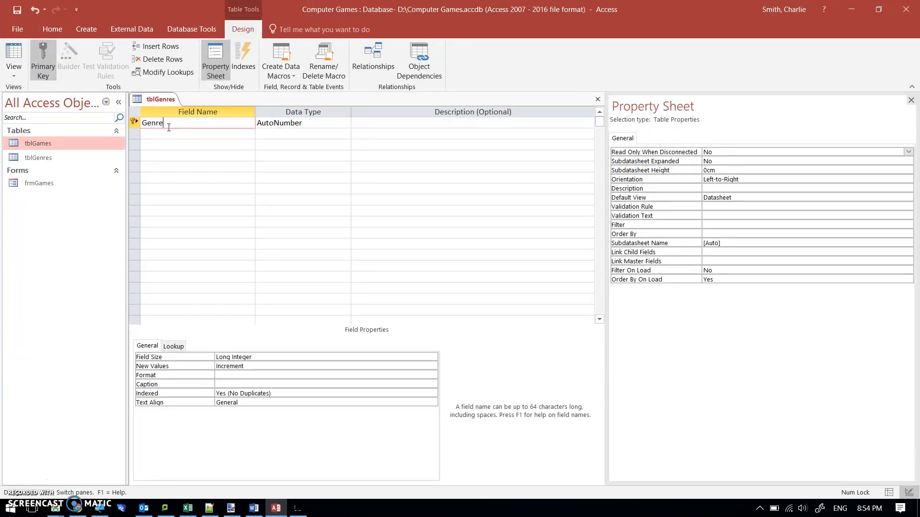
# Step: Name the AutoNumber key field of tblGenres GenreID and add a Short Text field called GenreName
pyautogui.press('Tab')
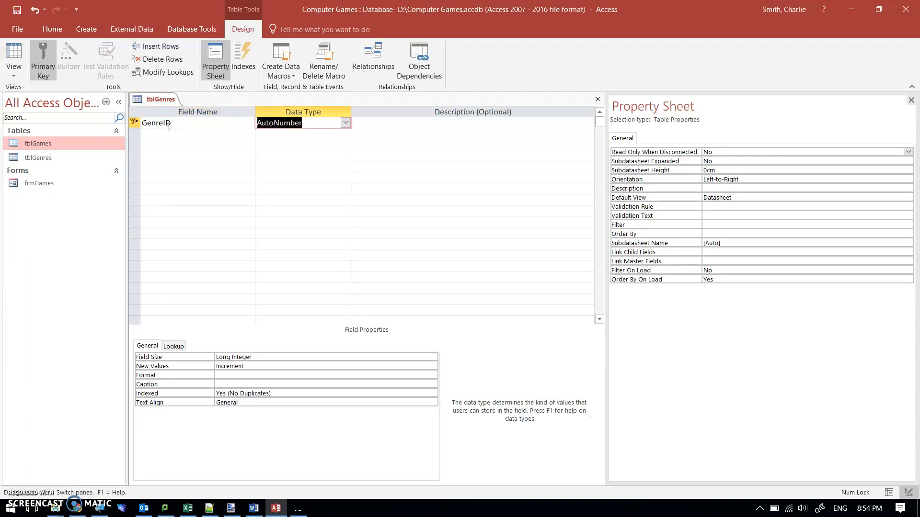
pyautogui.click(222, 139)
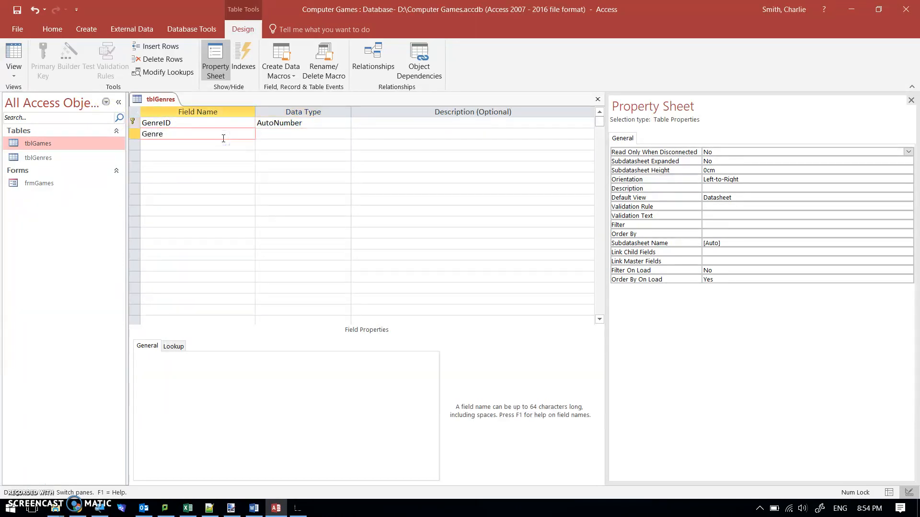
pyautogui.write('GenreName')
pyautogui.click(271, 133)
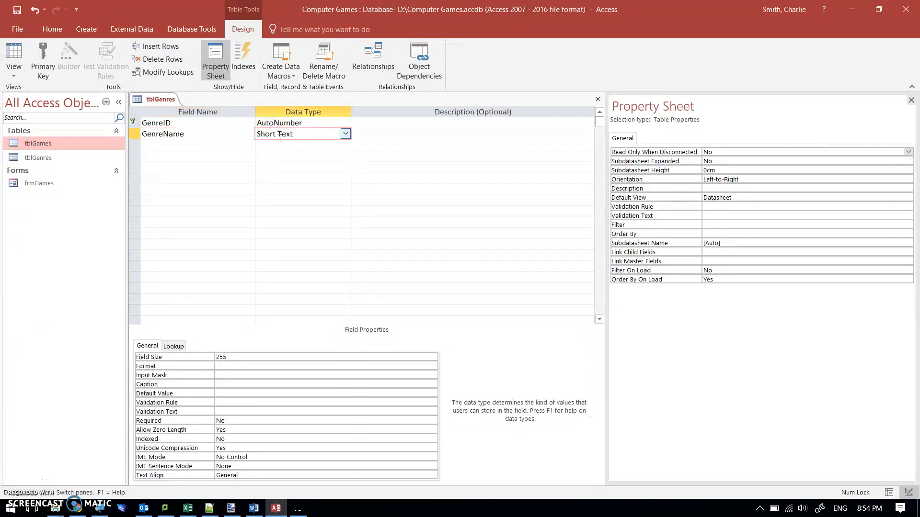
# Step: Save the tblGenres design and enter the genres RPS, FPS and Simulation in its datasheet
pyautogui.click(13, 57)
pyautogui.click(443, 291)
pyautogui.click(219, 124)
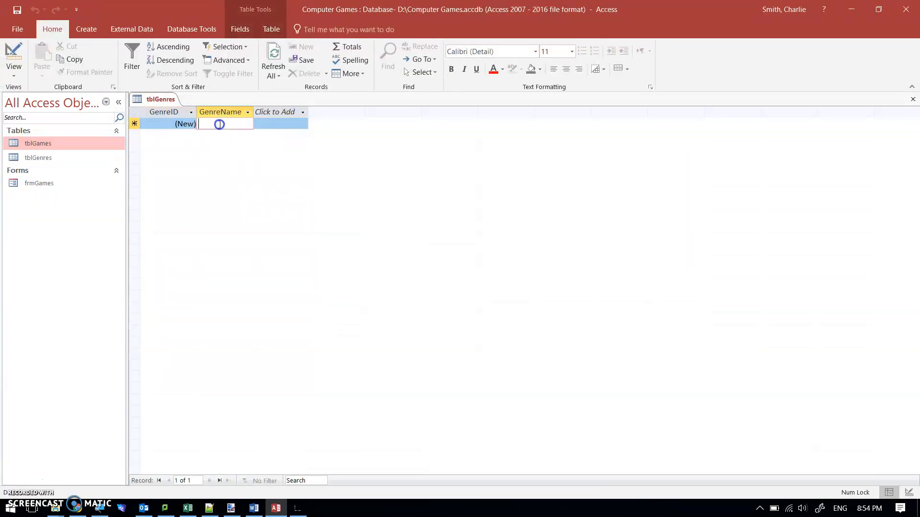
pyautogui.write('R')
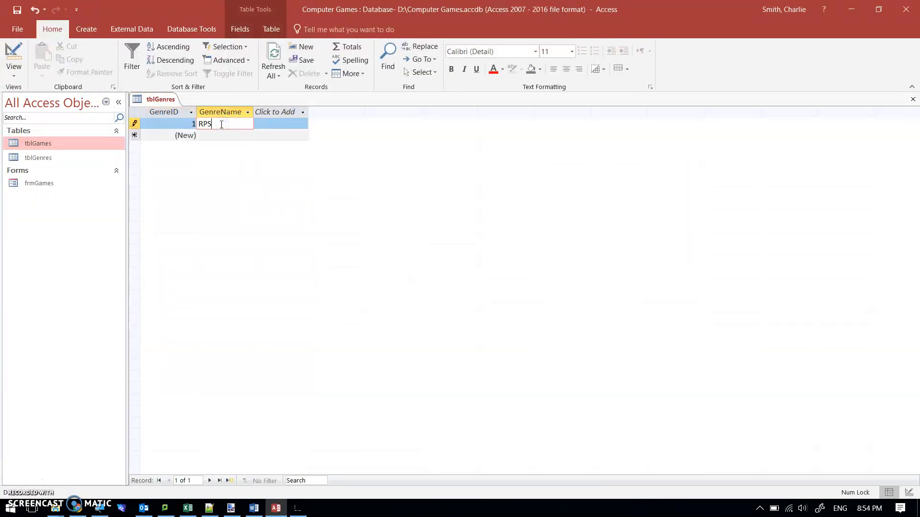
pyautogui.write('PS')
pyautogui.press('Return')
pyautogui.write('FPS')
pyautogui.press('Return')
pyautogui.write('S')
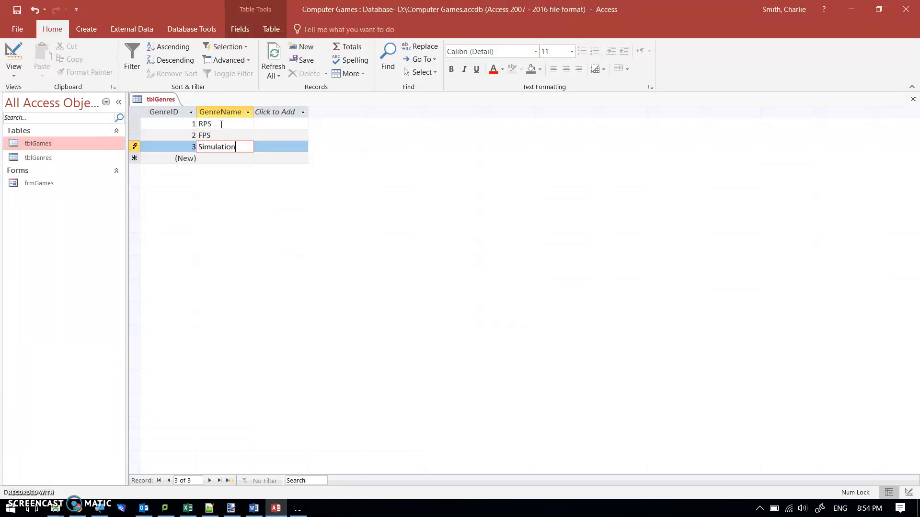
pyautogui.write('imulation')
pyautogui.click(218, 137)
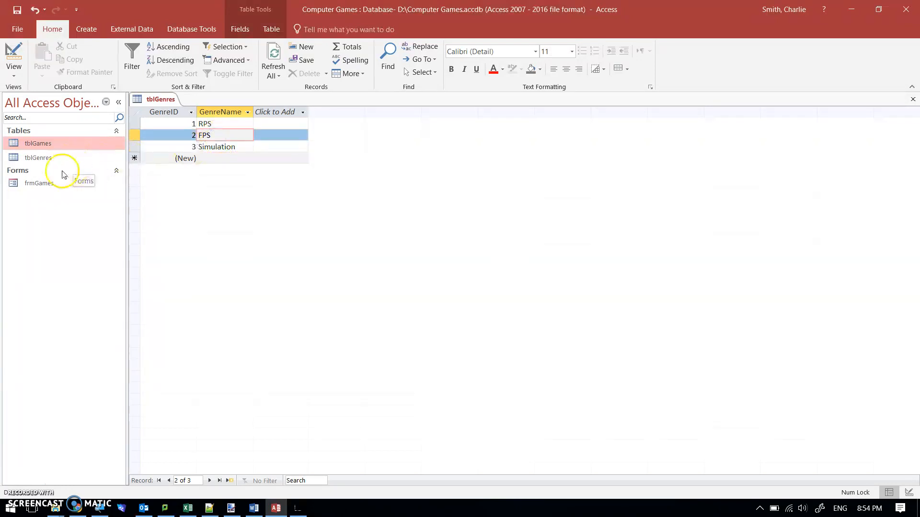
# Step: Close tblGenres, reopen it to check the saved genres, and close it again
pyautogui.click(912, 102)
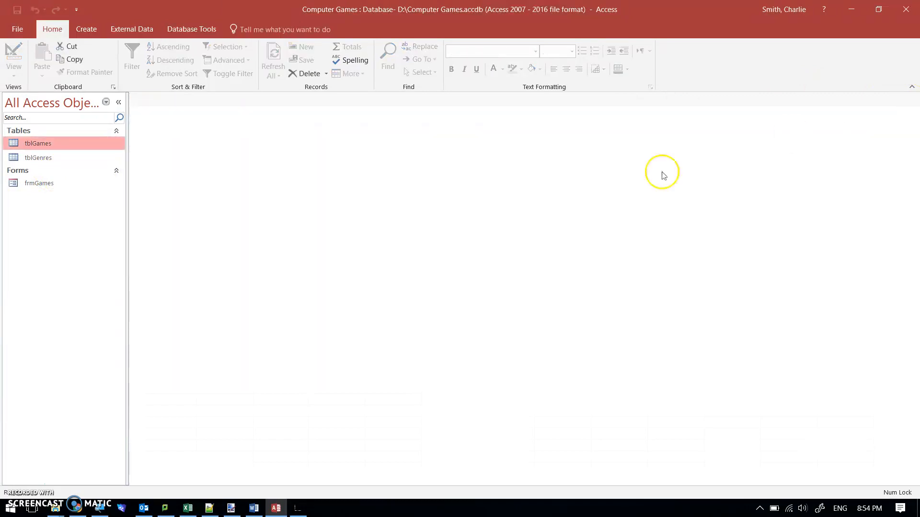
pyautogui.click(40, 158)
pyautogui.doubleClick(39, 158)
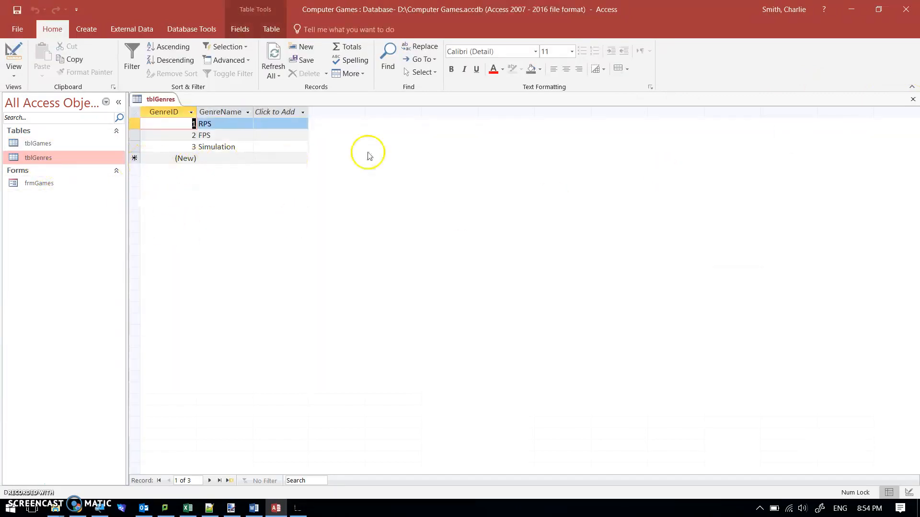
pyautogui.click(912, 99)
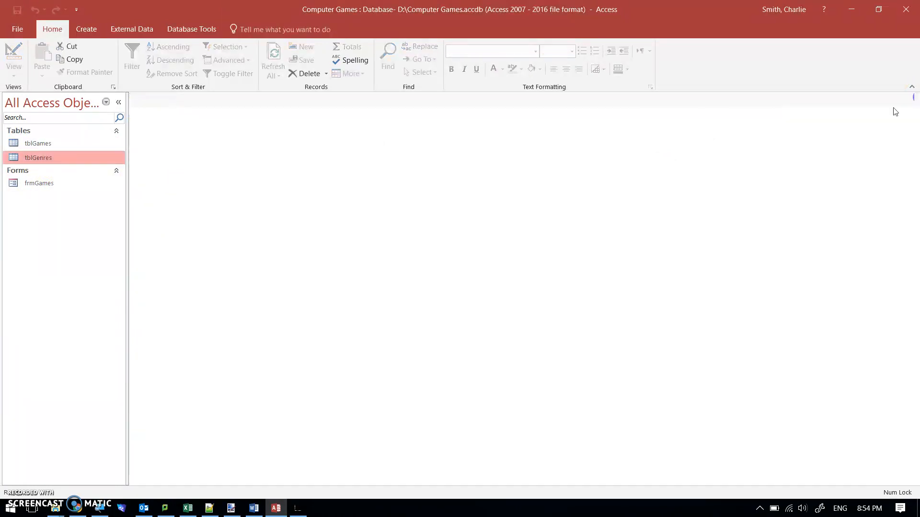
# Step: In tblGames, correct the genre of Skating, Foopball and Rugby Game to the consistent spelling "Simulation"
pyautogui.doubleClick(42, 144)
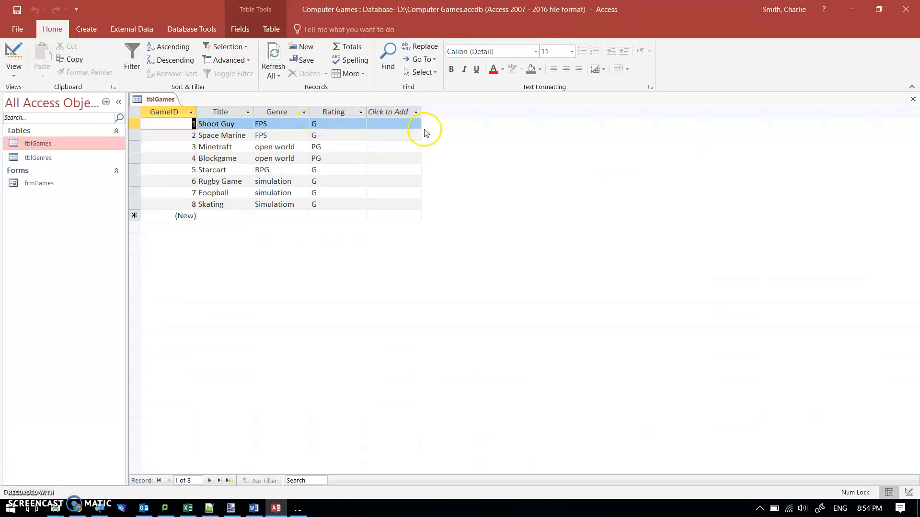
pyautogui.click(295, 205)
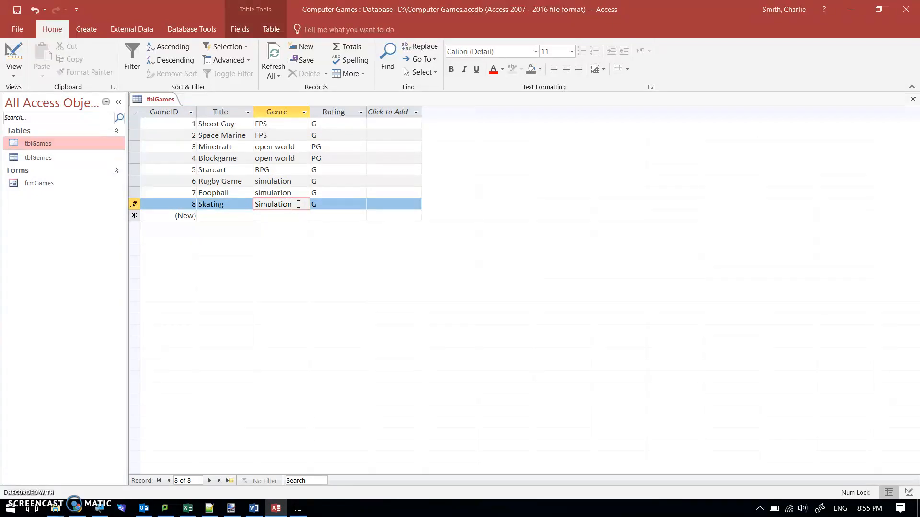
pyautogui.click(258, 193)
pyautogui.press('BackSpace')
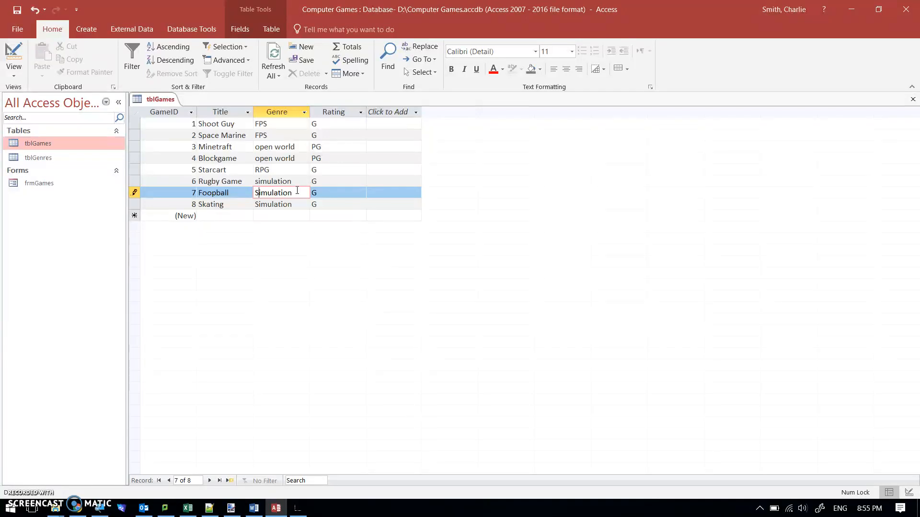
pyautogui.write('S')
pyautogui.press('Up')
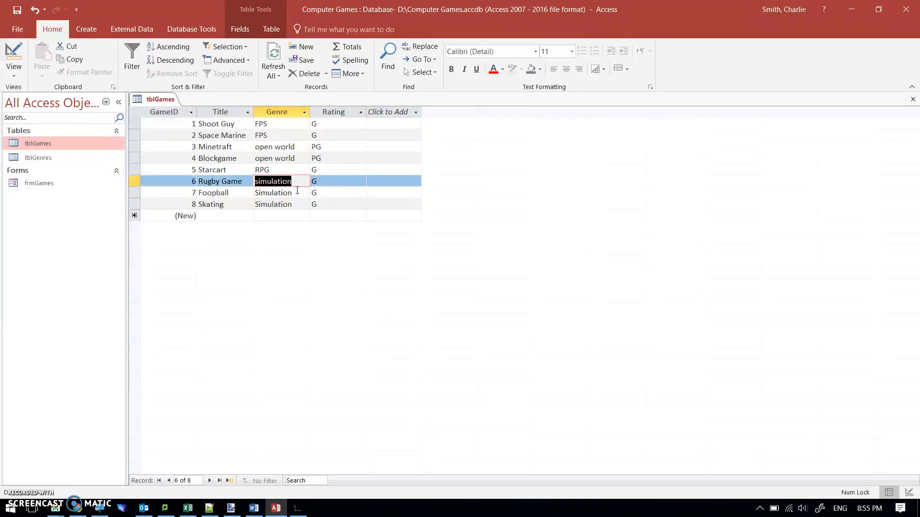
pyautogui.click(258, 182)
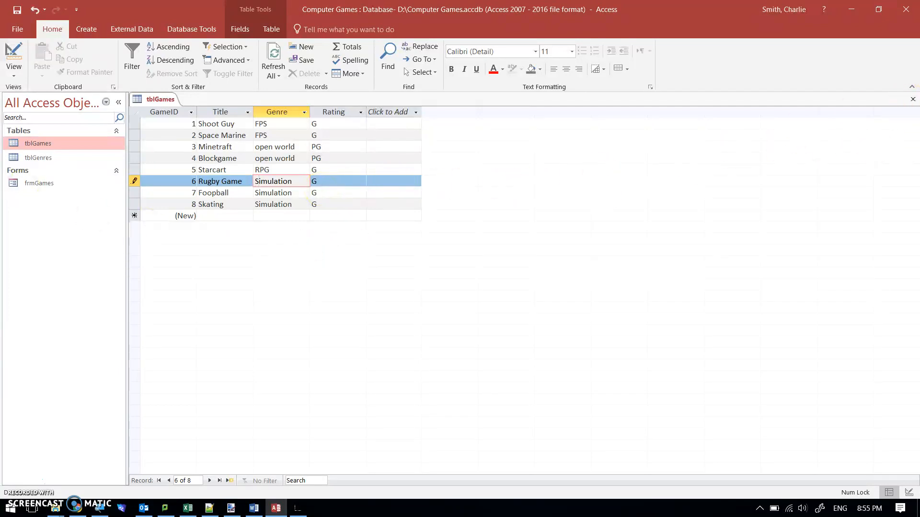
# Step: Add a Short Text field named Genre2 below Rating in the design of tblGames
pyautogui.click(13, 54)
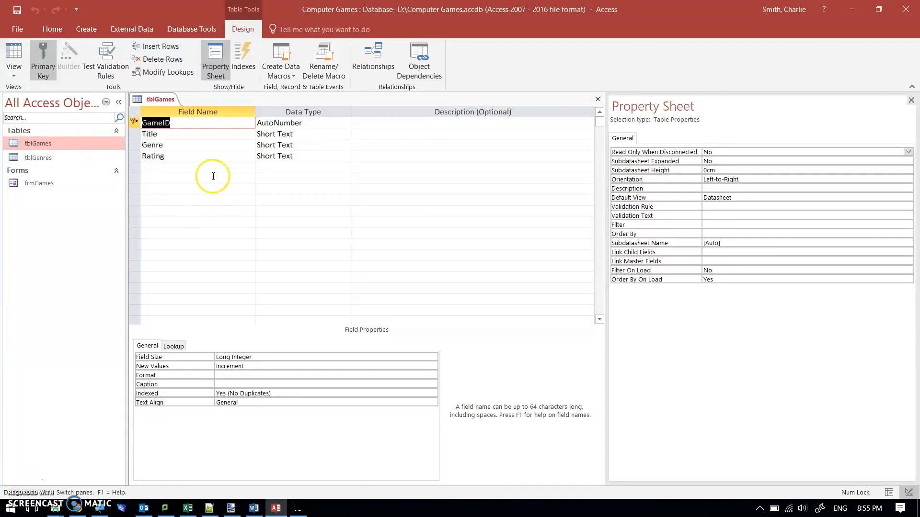
pyautogui.click(190, 167)
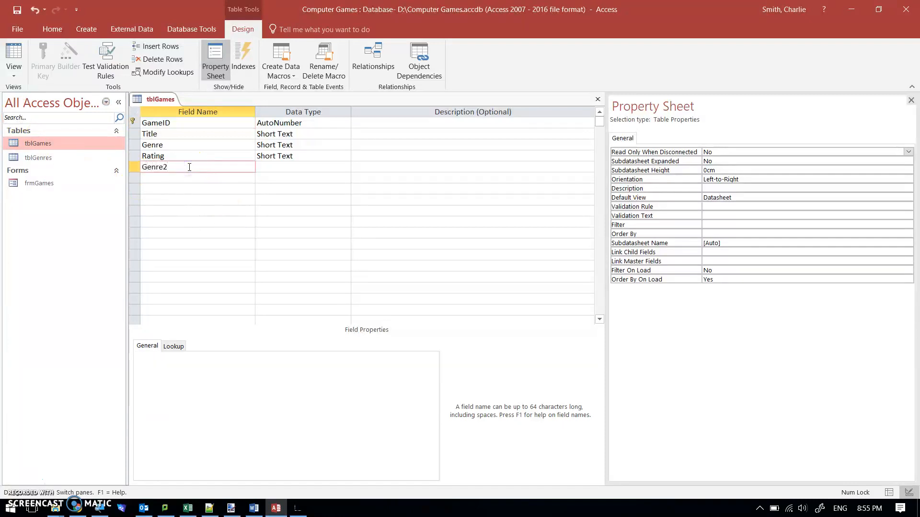
pyautogui.click(313, 169)
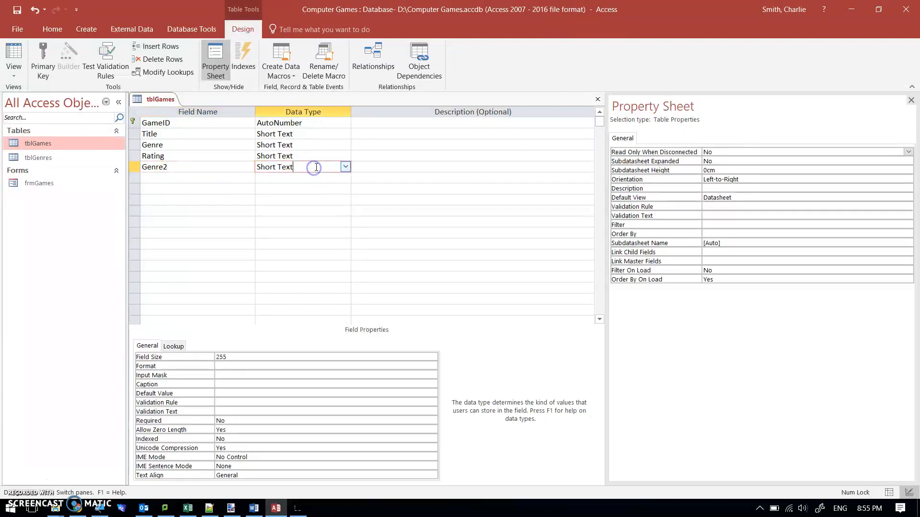
# Step: Set Genre2's data type to Number and check the GenreID values in tblGenres before closing that table
pyautogui.click(350, 168)
pyautogui.click(304, 199)
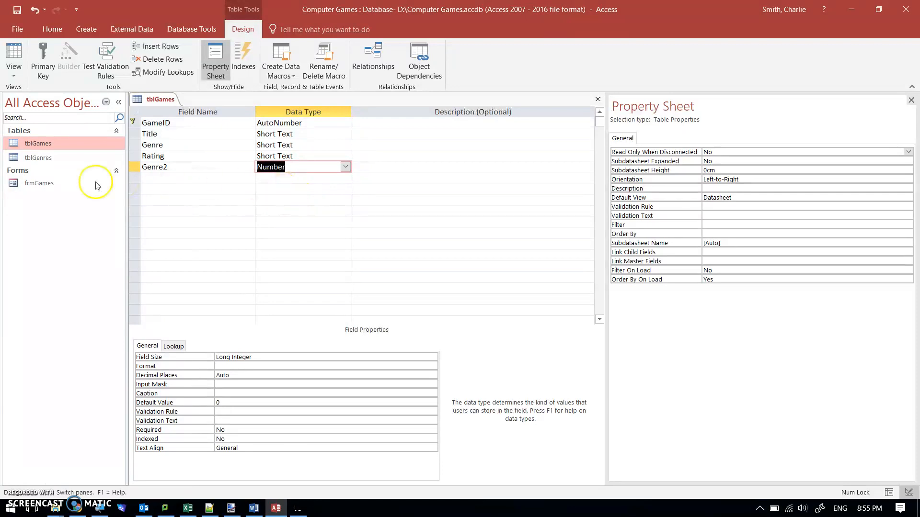
pyautogui.click(33, 158)
pyautogui.doubleClick(34, 159)
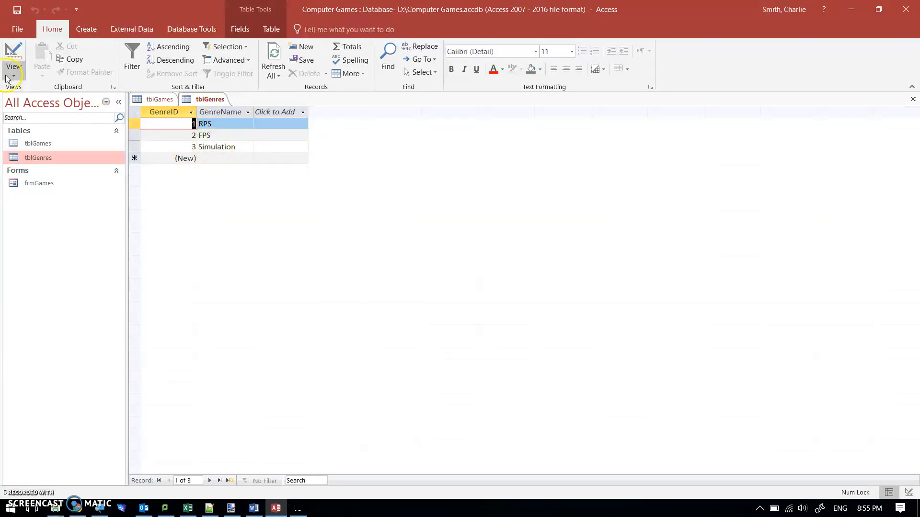
pyautogui.click(912, 99)
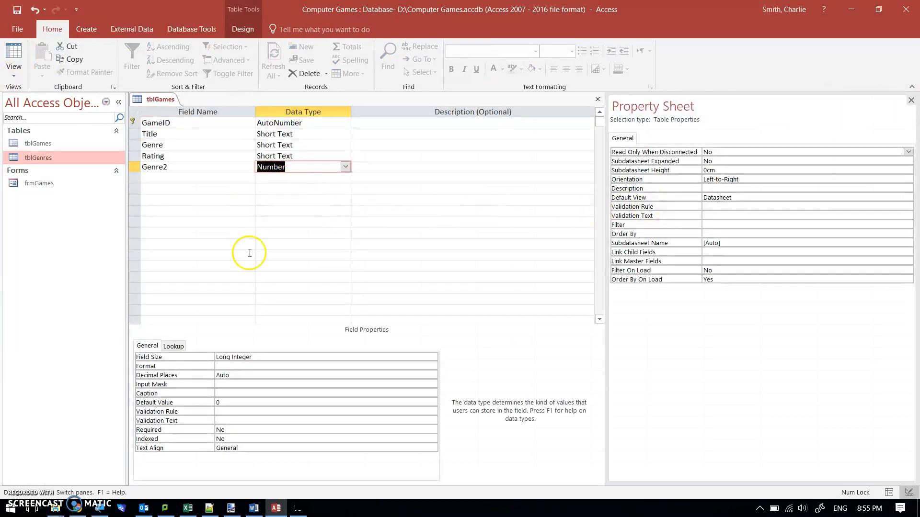
# Step: Set Genre2's field size to Integer, then save tblGames and show its datasheet
pyautogui.click(278, 357)
pyautogui.click(433, 357)
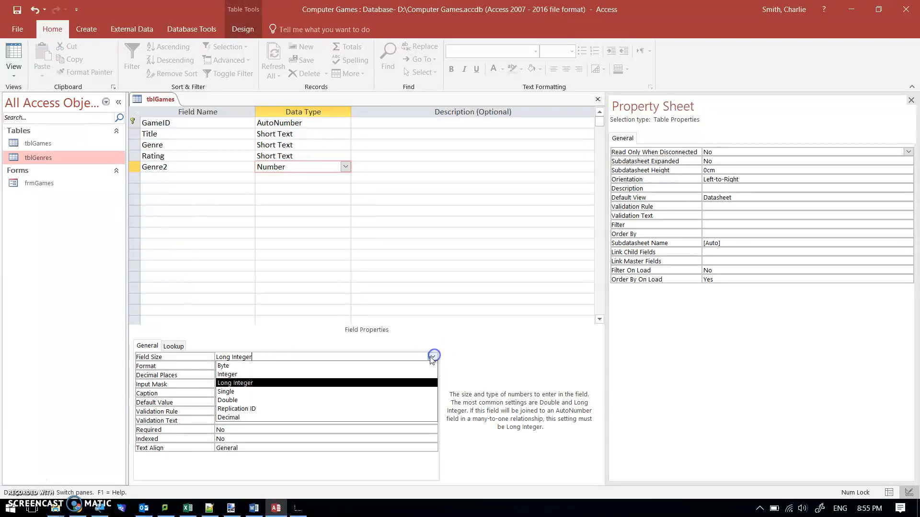
pyautogui.click(304, 375)
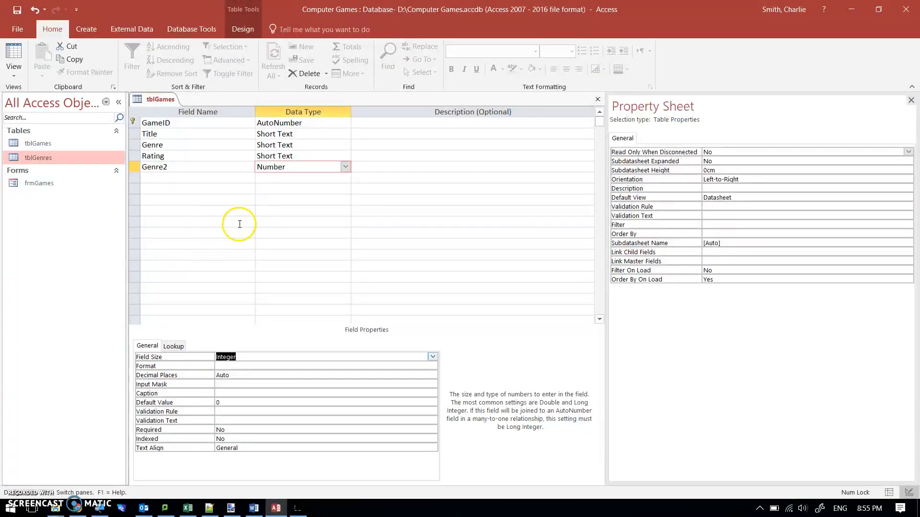
pyautogui.click(14, 58)
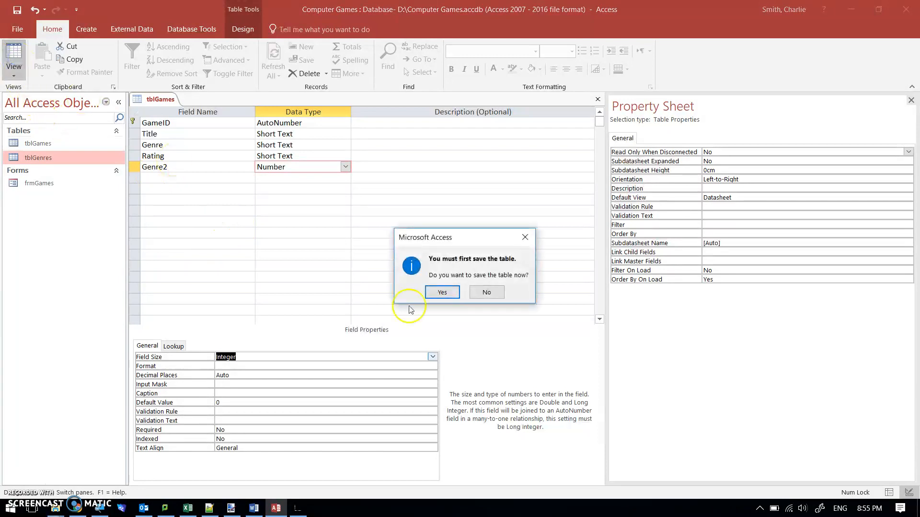
pyautogui.click(441, 291)
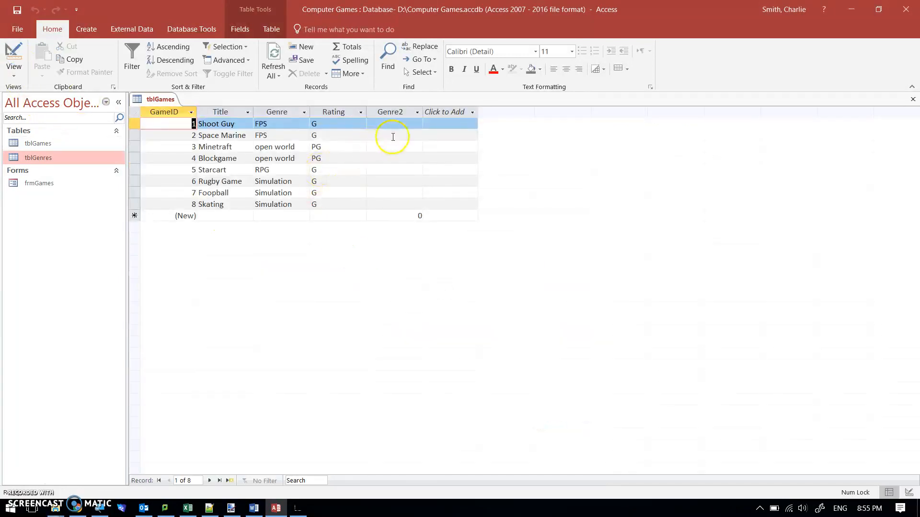
# Step: Look up the ID of each genre in tblGenres and return to the tblGames datasheet
pyautogui.click(393, 124)
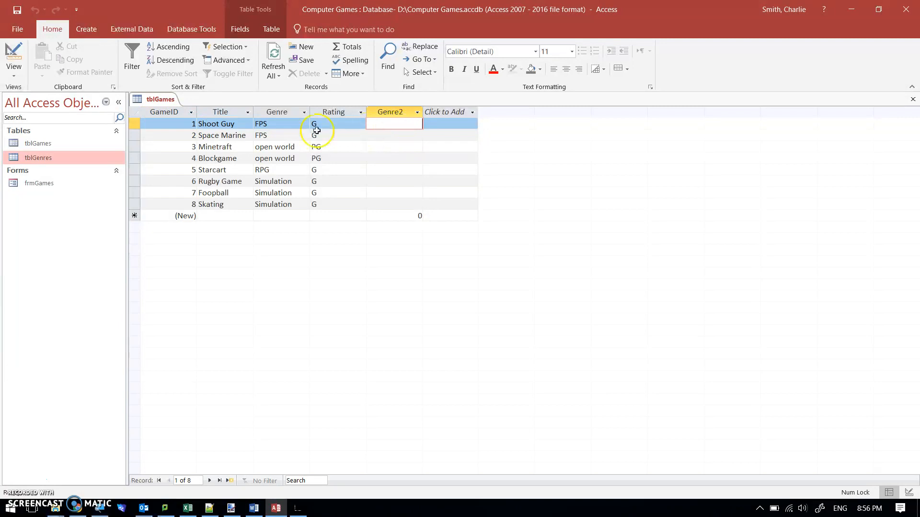
pyautogui.click(44, 155)
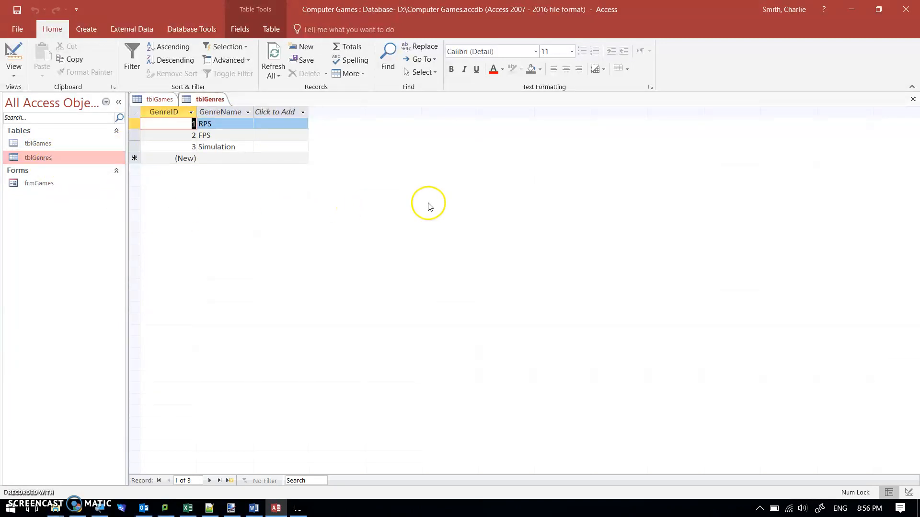
pyautogui.click(912, 99)
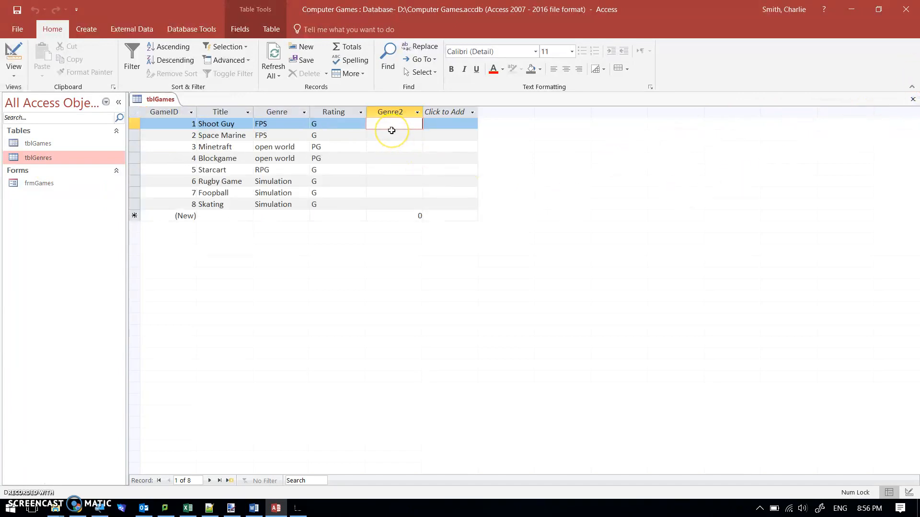
# Step: In the Genre2 column, enter 2 for Shoot Guy and Space Marine and 4 for Minetraft and Blockgame
pyautogui.press('Down')
pyautogui.write('2')
pyautogui.press('Down')
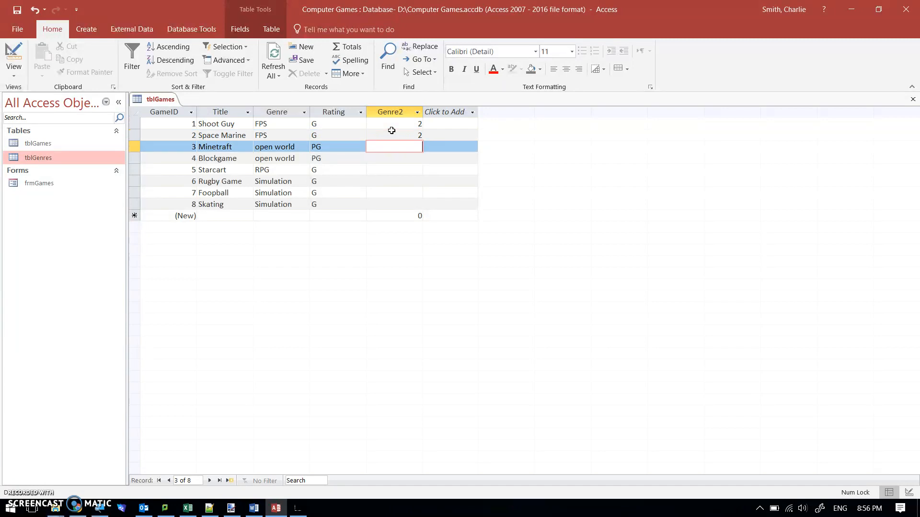
pyautogui.write('4')
pyautogui.press('Down')
pyautogui.write('4')
pyautogui.press('Down')
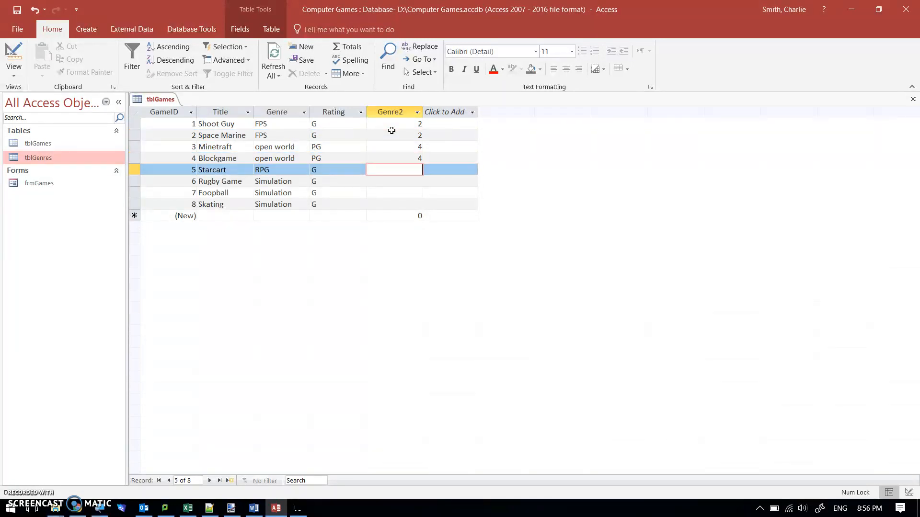
# Step: Enter Genre2 values 1 for Starcart and 3 for Rugby Game, Foopball and Skating, and close tblGames
pyautogui.write('1')
pyautogui.press('Down')
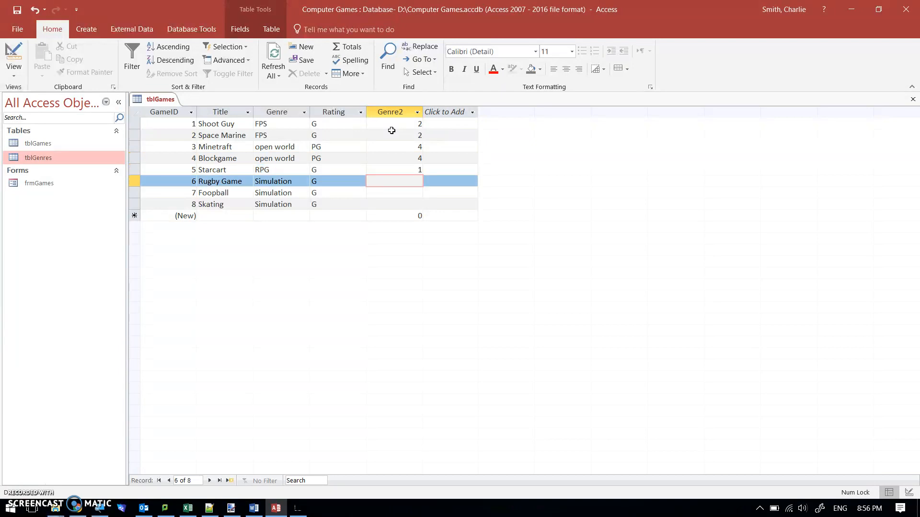
pyautogui.write('3')
pyautogui.press('Down')
pyautogui.write('3')
pyautogui.press('Down')
pyautogui.press('Down')
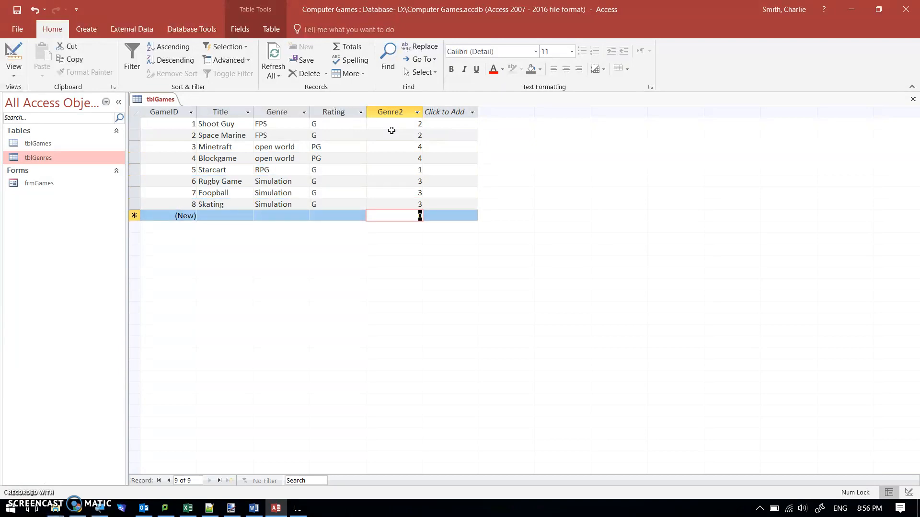
pyautogui.click(912, 100)
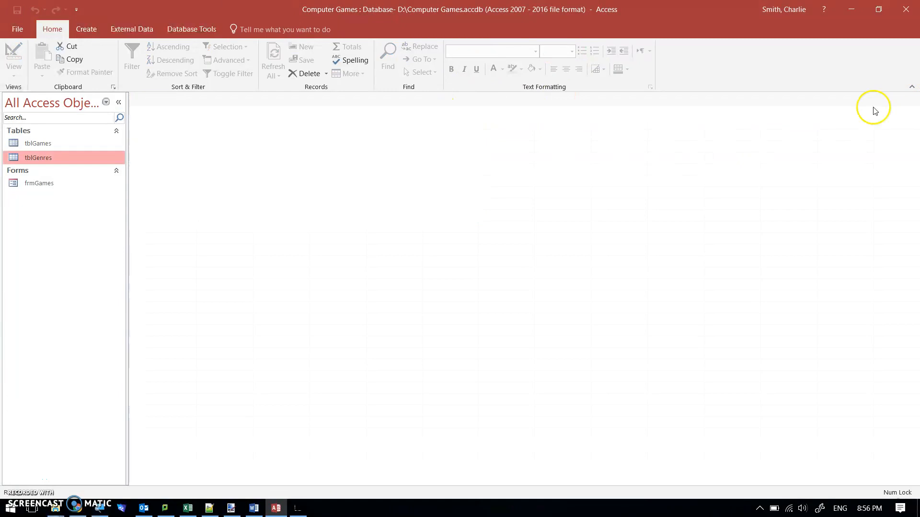
# Step: Reopen tblGames, add the genre Open World as a new record in tblGenres, and close tblGenres
pyautogui.doubleClick(41, 144)
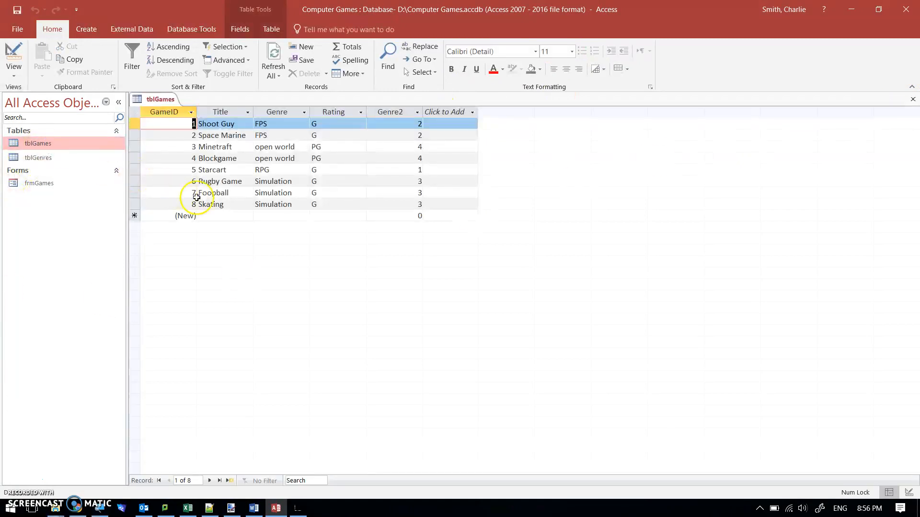
pyautogui.doubleClick(40, 158)
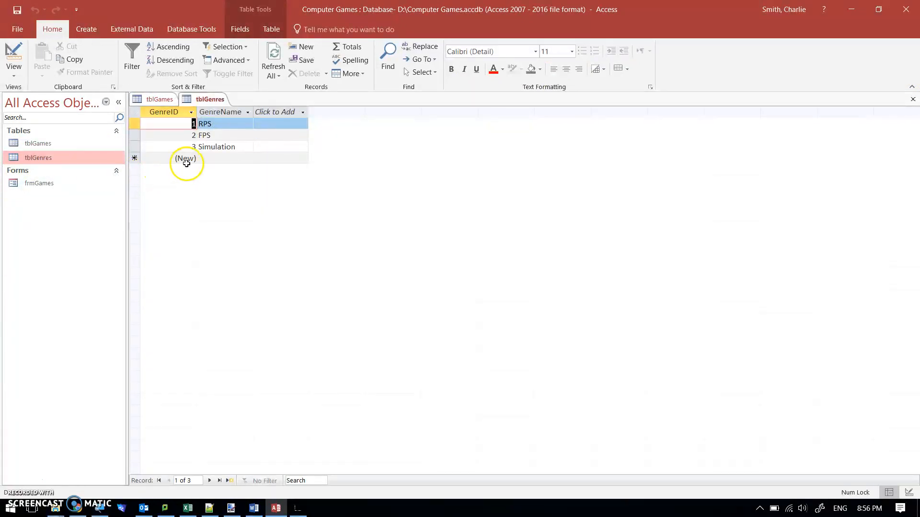
pyautogui.click(205, 159)
pyautogui.write('Open World')
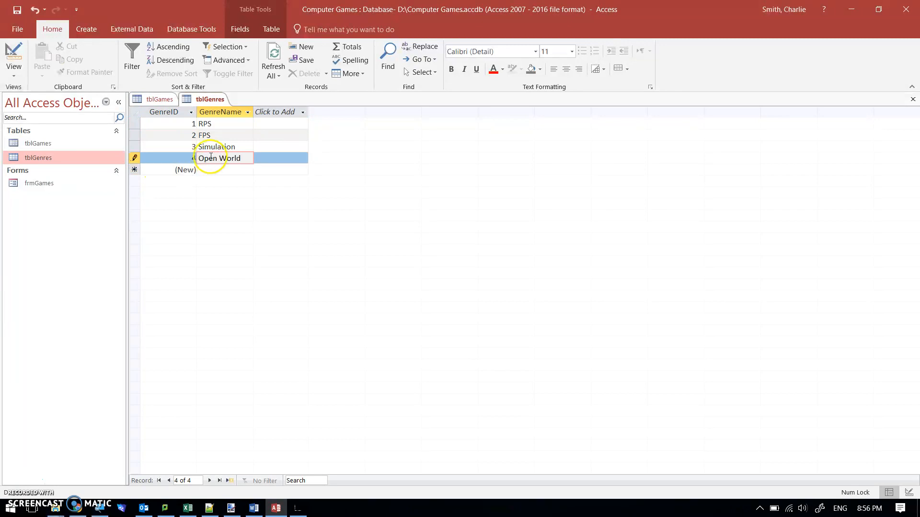
pyautogui.click(216, 146)
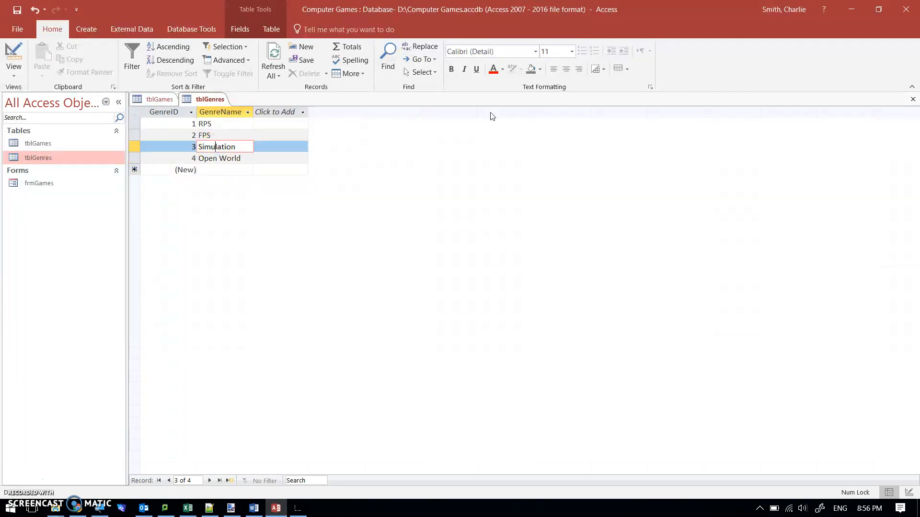
pyautogui.click(913, 100)
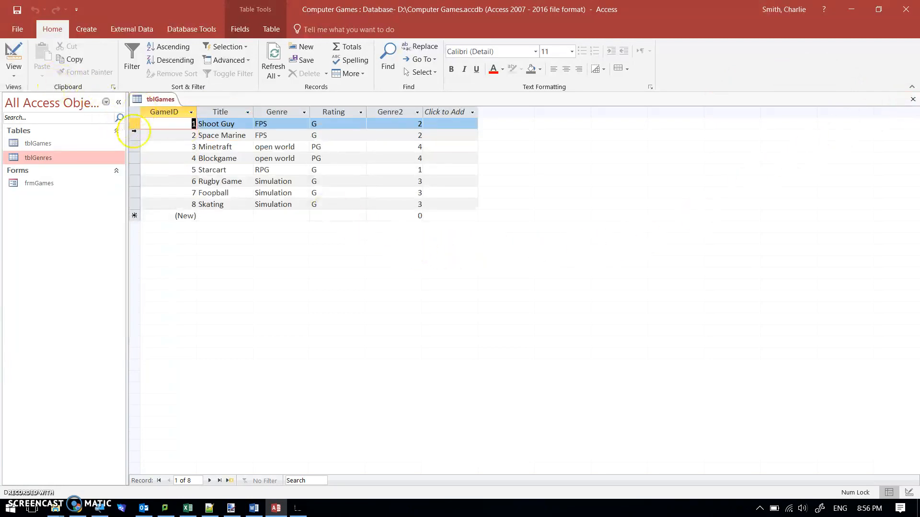
# Step: In the design of tblGames, set the lookup display control of Genre2 to Combo Box
pyautogui.click(13, 58)
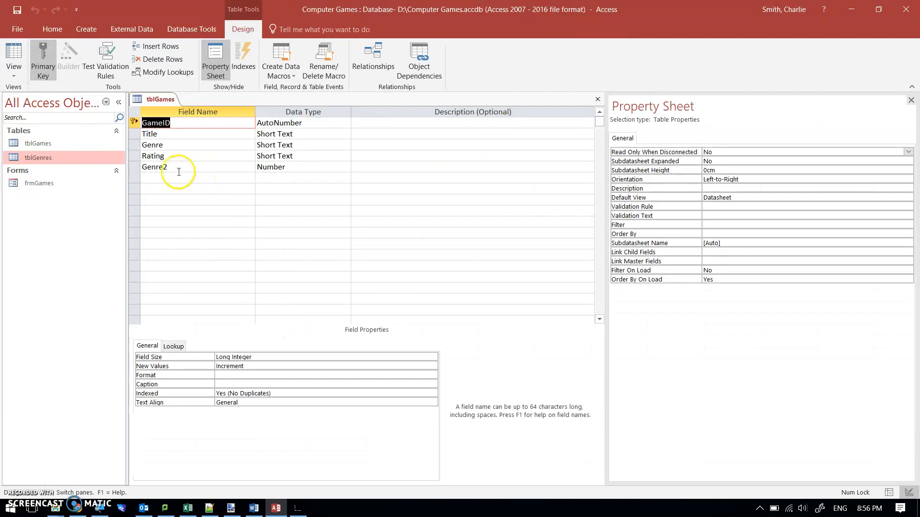
pyautogui.click(178, 167)
pyautogui.click(283, 167)
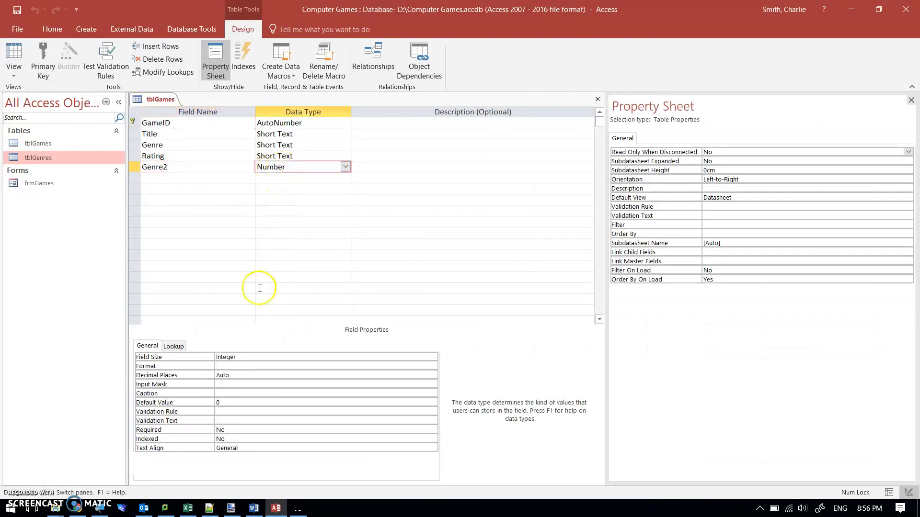
pyautogui.click(174, 348)
pyautogui.click(243, 357)
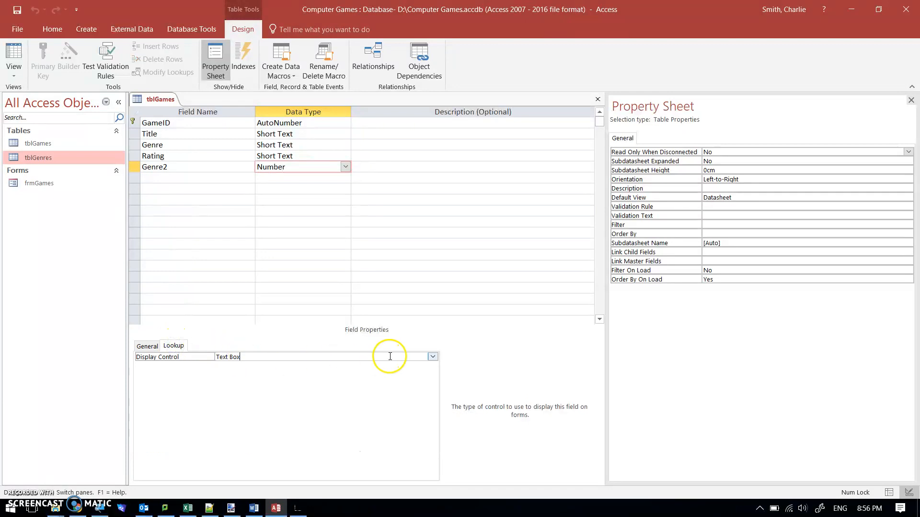
pyautogui.click(433, 357)
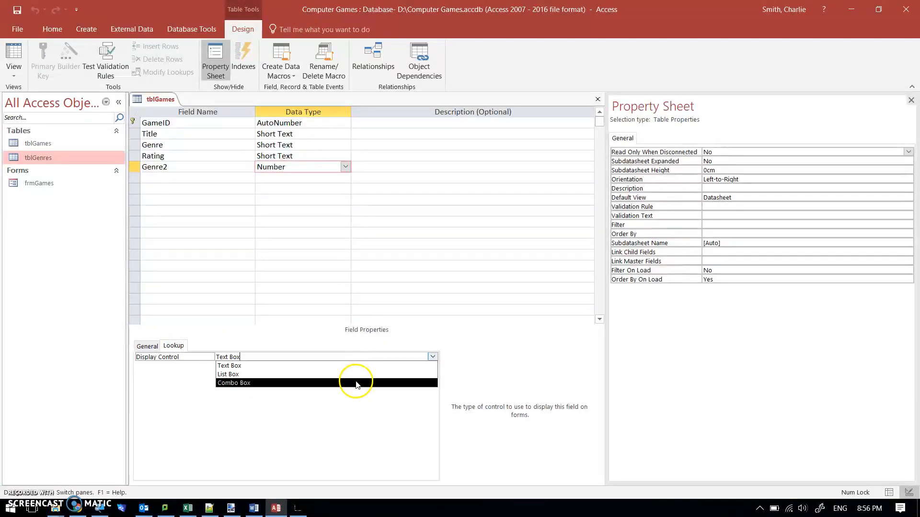
pyautogui.click(356, 383)
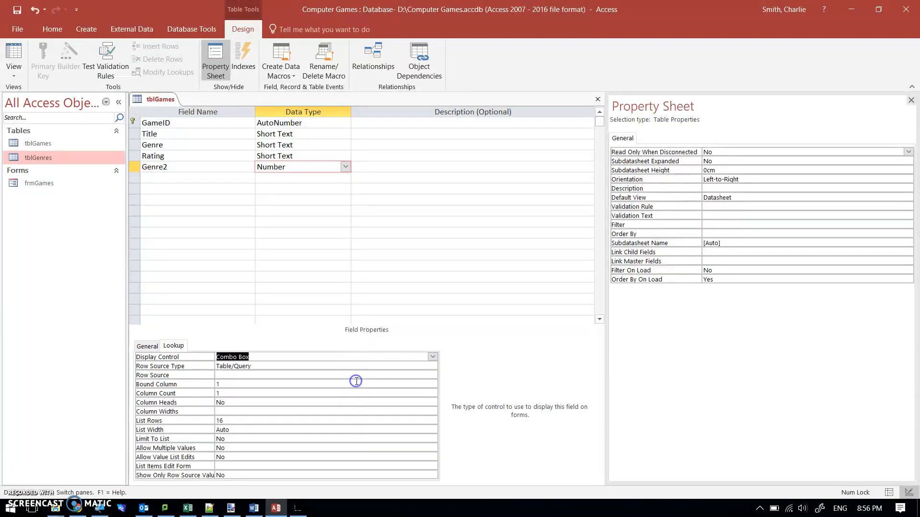
# Step: Set Genre2's lookup row source to tblGenres and its column count to 2, and save tblGames into Datasheet view
pyautogui.click(304, 376)
pyautogui.click(422, 375)
pyautogui.click(378, 393)
pyautogui.click(236, 384)
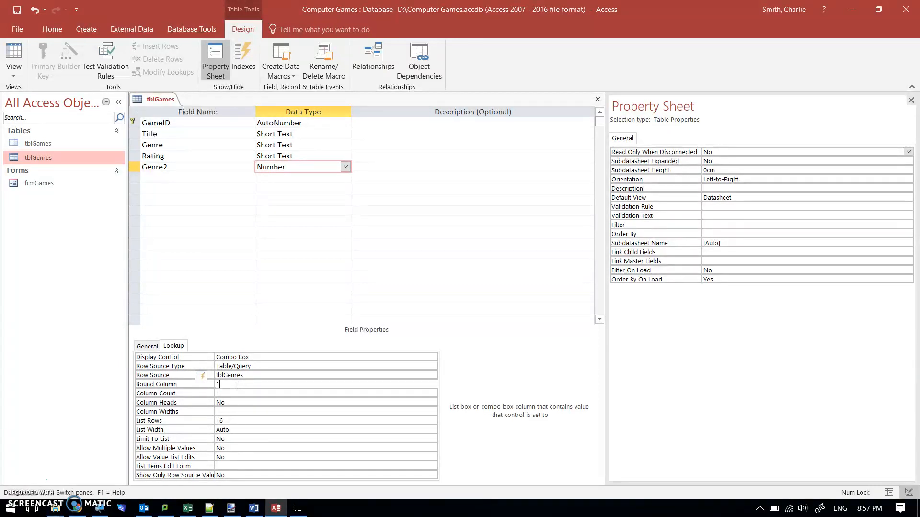
pyautogui.click(228, 393)
pyautogui.click(232, 393)
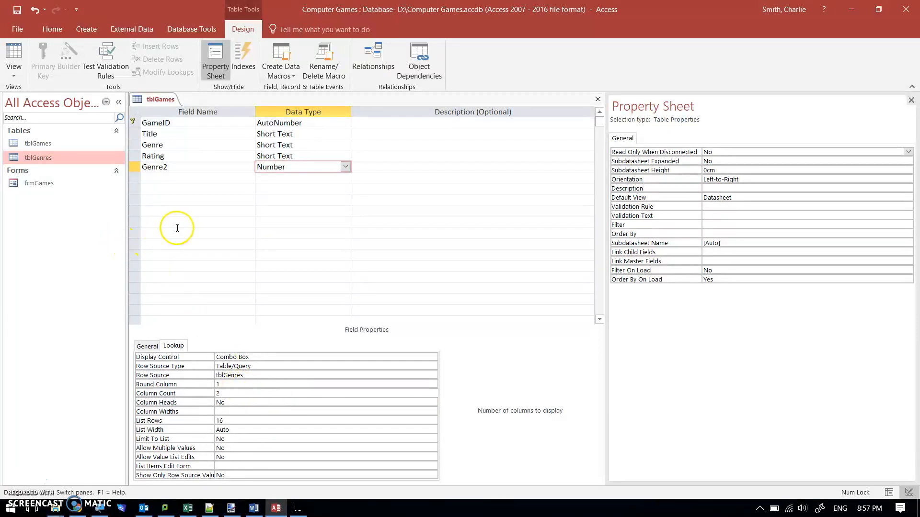
pyautogui.click(14, 54)
pyautogui.click(443, 292)
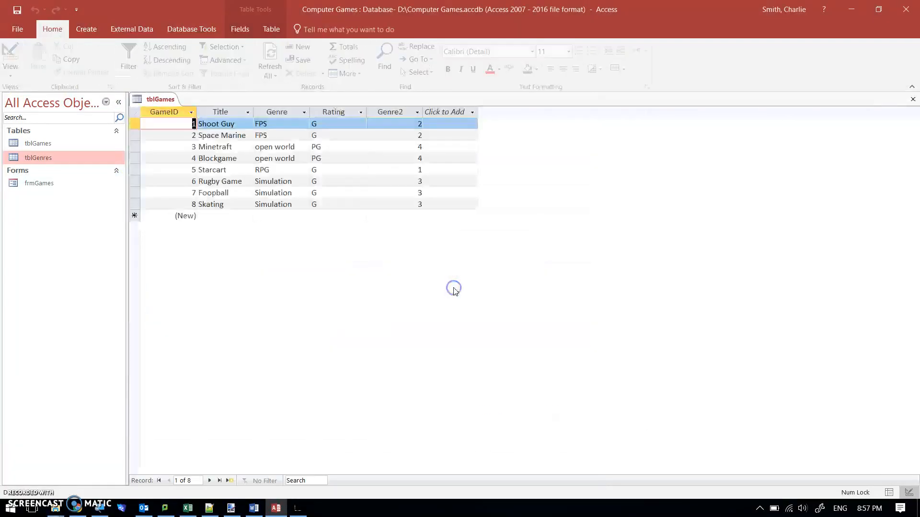
# Step: Examine the Genre2 drop-down choices for Blockgame and Minetraft without changing their values
pyautogui.click(412, 159)
pyautogui.click(419, 159)
pyautogui.click(407, 148)
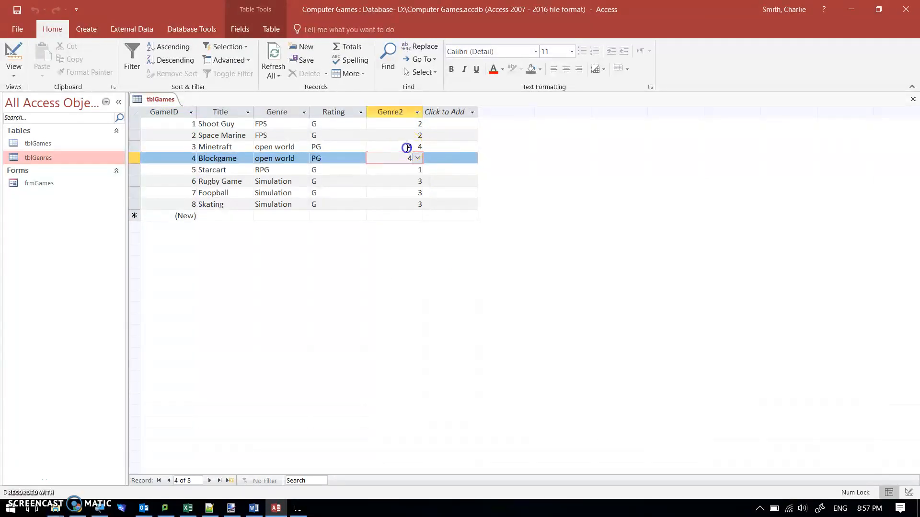
pyautogui.click(418, 147)
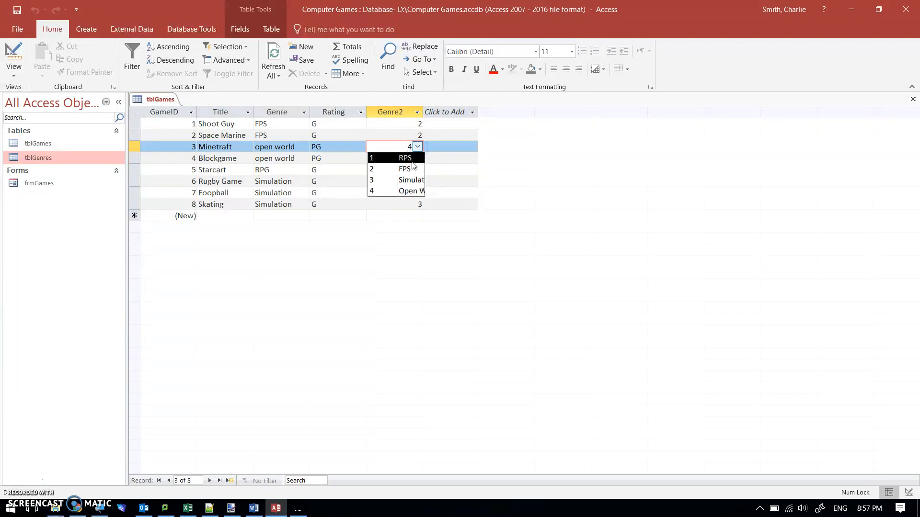
pyautogui.click(417, 149)
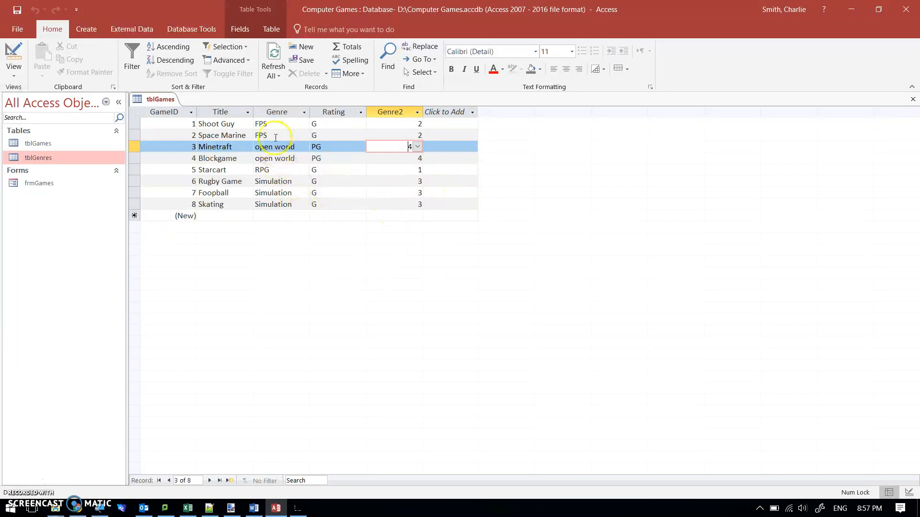
# Step: Set Genre2's lookup column widths to 0cm;2cm, save tblGames and show its datasheet
pyautogui.click(13, 56)
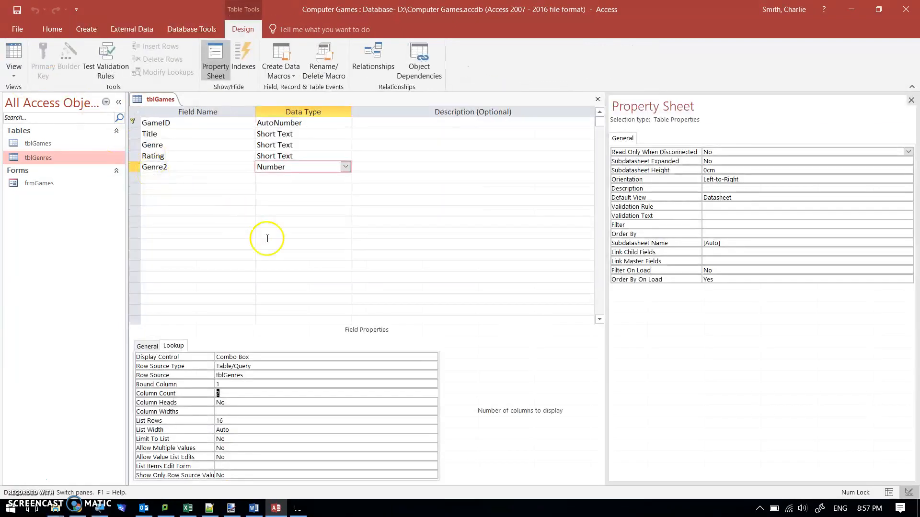
pyautogui.click(228, 412)
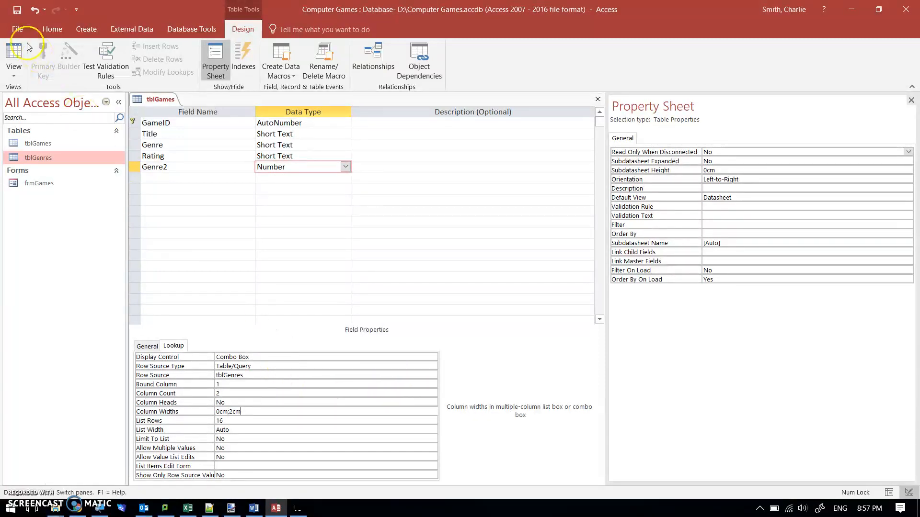
pyautogui.click(16, 76)
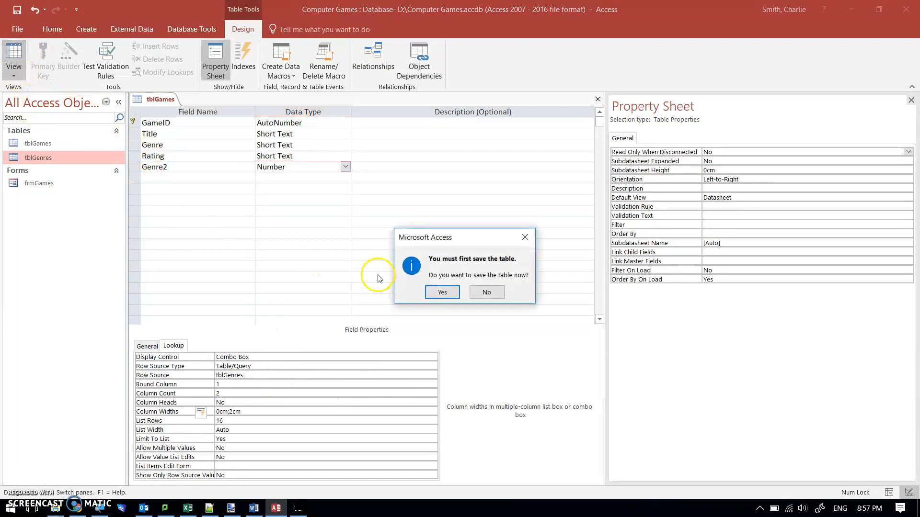
pyautogui.click(441, 292)
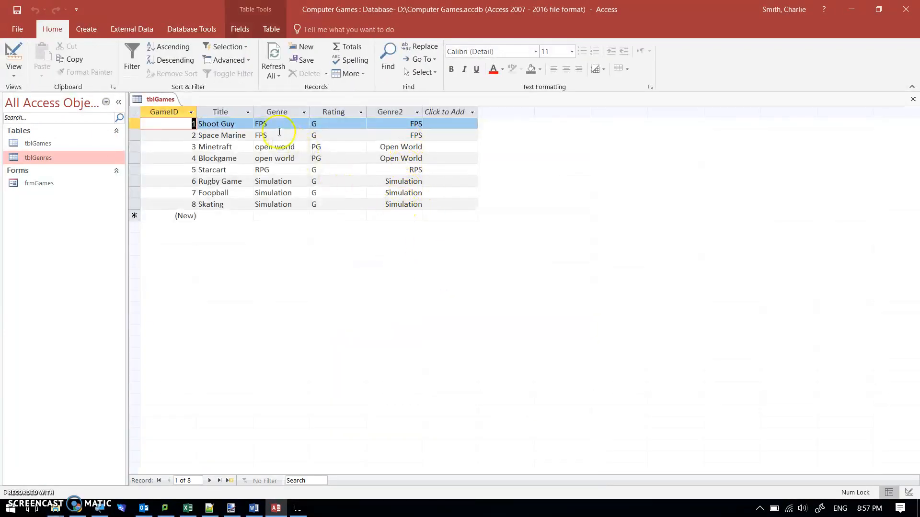
# Step: Permanently delete the Genre field from tblGames and close the table
pyautogui.click(276, 112)
pyautogui.rightClick(277, 113)
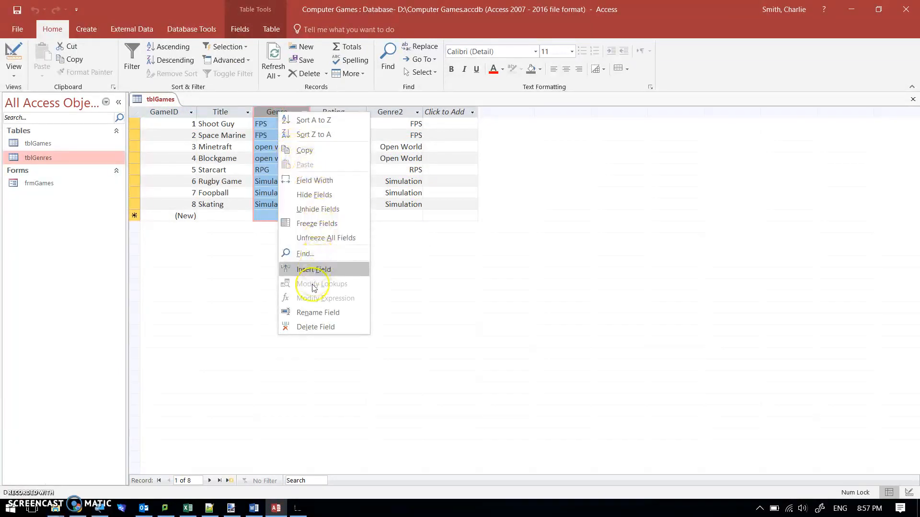
pyautogui.click(311, 326)
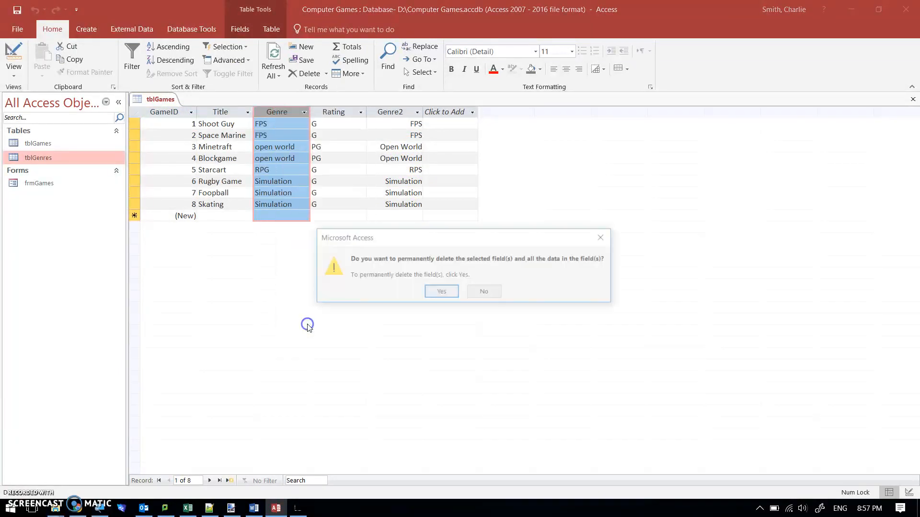
pyautogui.click(432, 292)
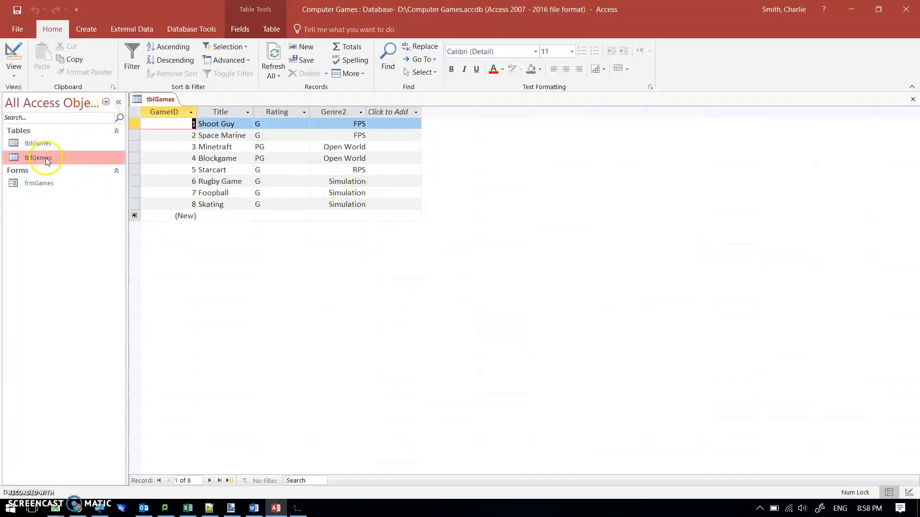
pyautogui.click(912, 99)
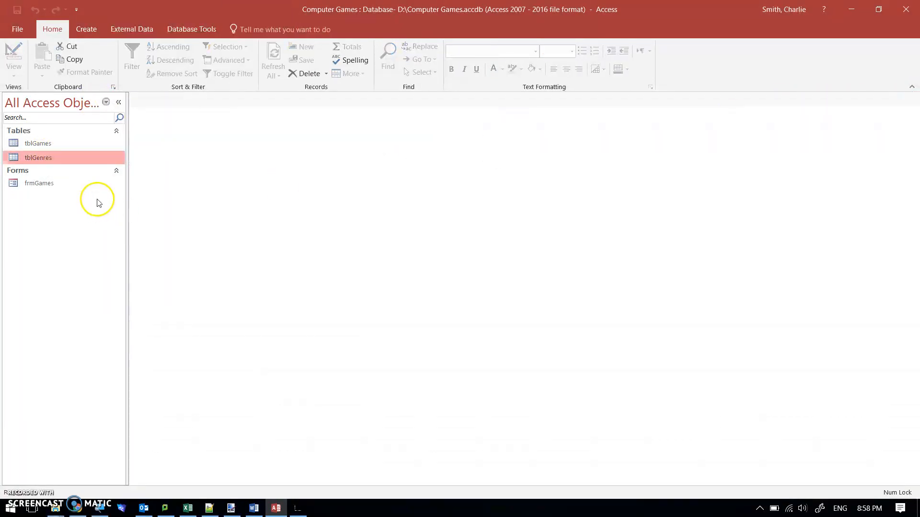
# Step: In tblGenres, change the genre name Open World to open world, and check the Genre2 values in tblGames
pyautogui.doubleClick(41, 157)
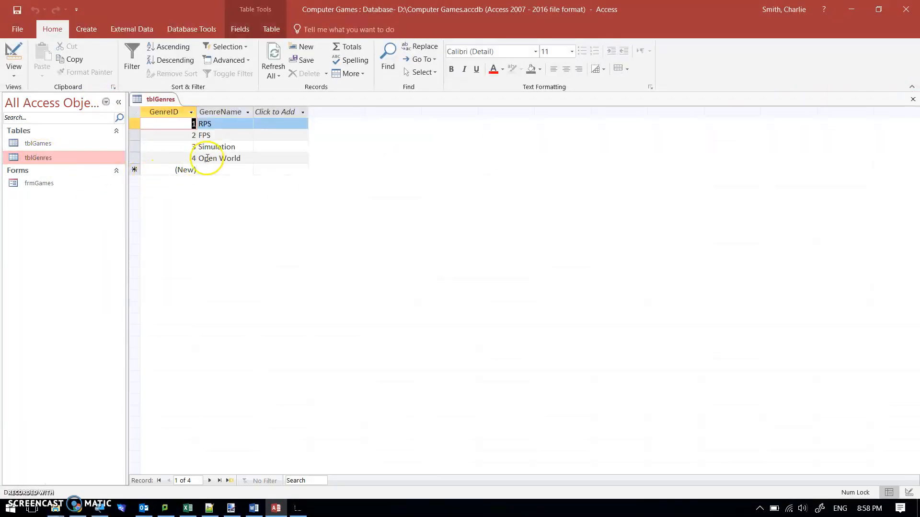
pyautogui.click(211, 158)
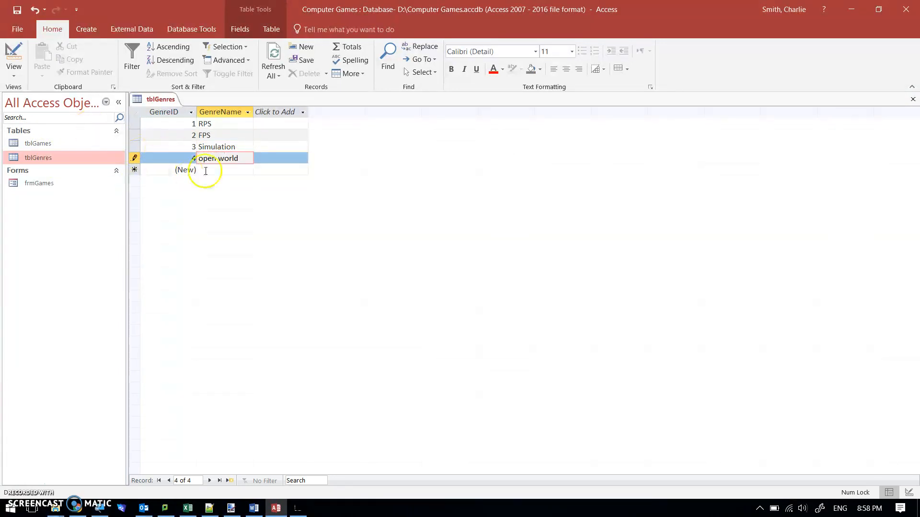
pyautogui.click(235, 138)
pyautogui.click(913, 100)
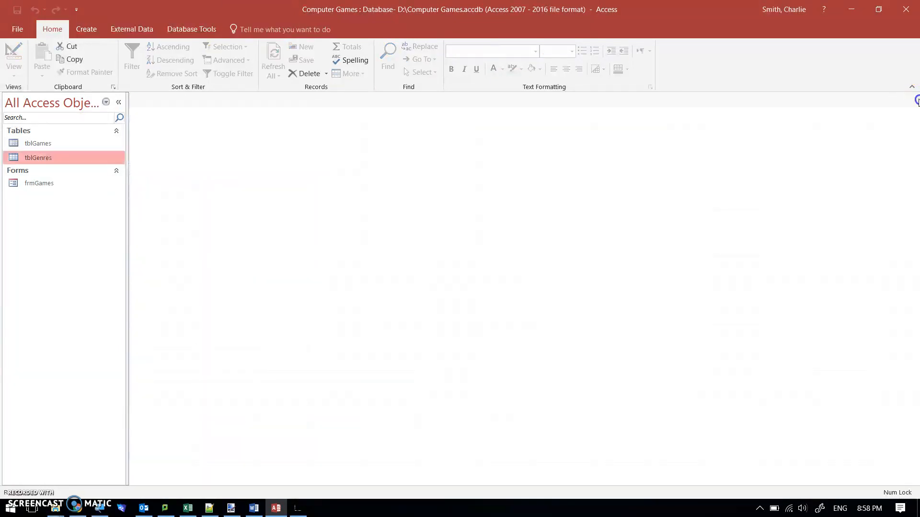
pyautogui.doubleClick(27, 144)
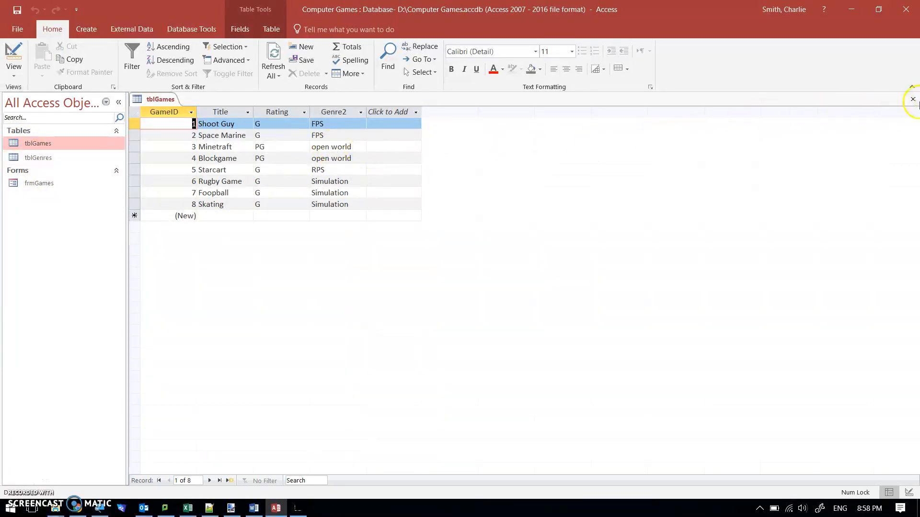
pyautogui.click(913, 102)
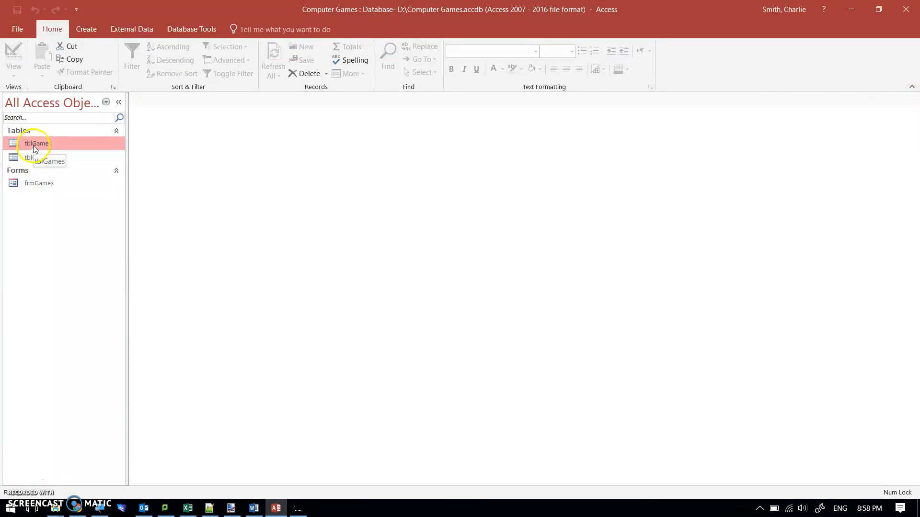
# Step: Create a form from tblGames, show it in Form view and set Shoot Guy's Genre2 to Simulation
pyautogui.click(86, 28)
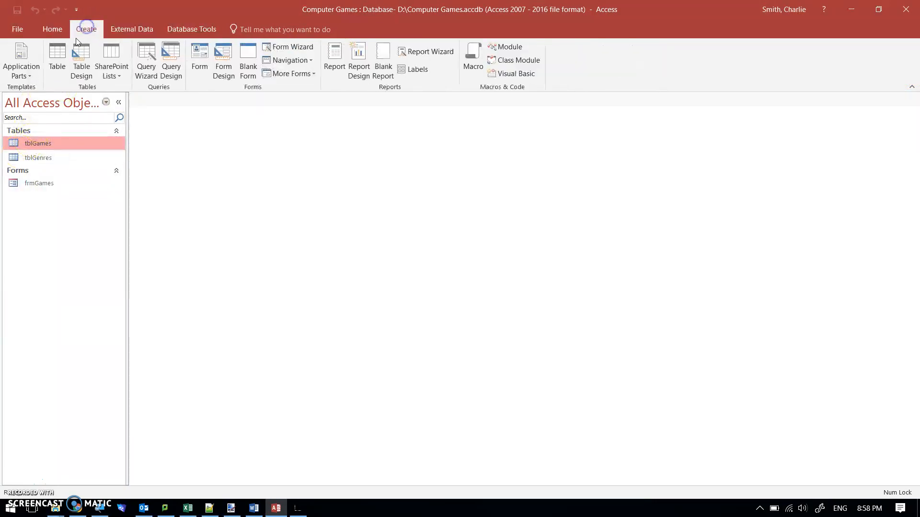
pyautogui.click(175, 81)
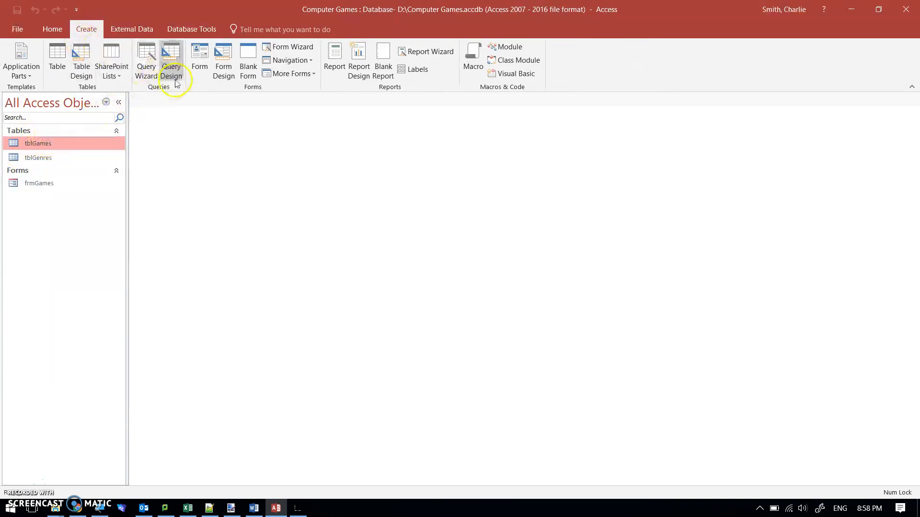
pyautogui.click(199, 54)
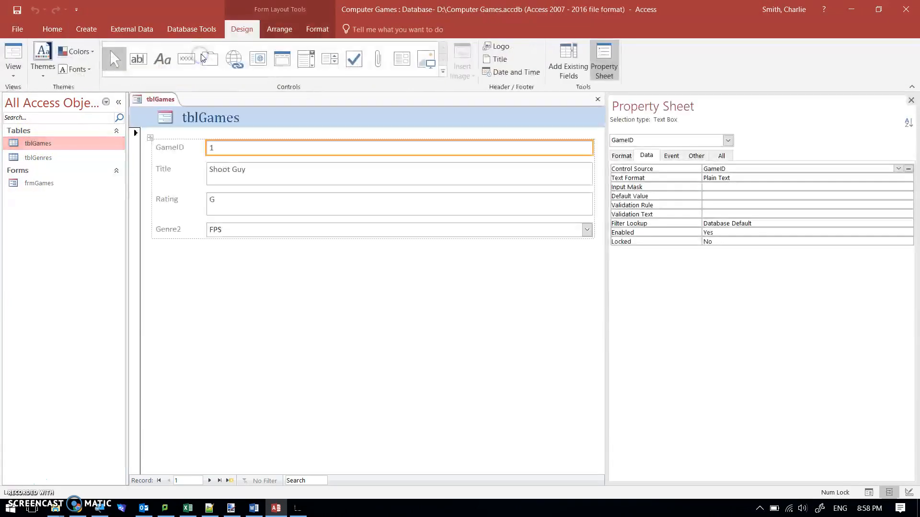
pyautogui.click(21, 54)
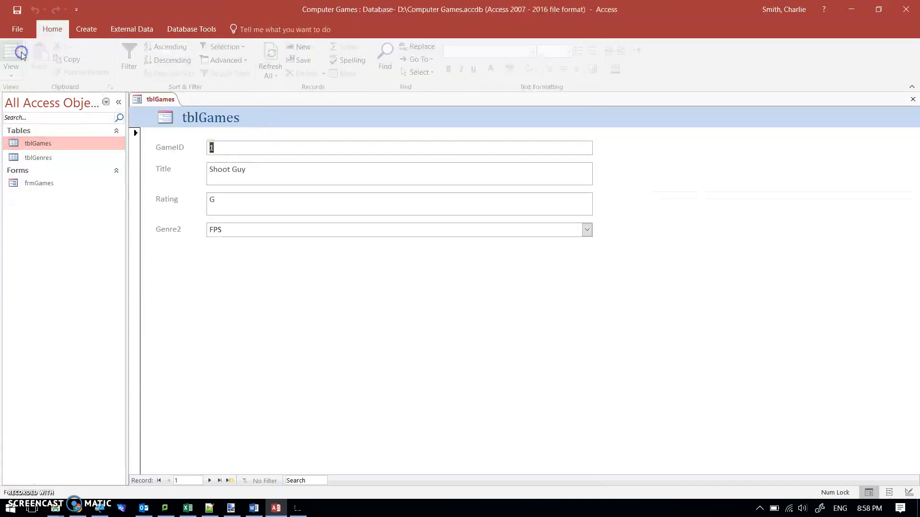
pyautogui.click(587, 229)
pyautogui.click(522, 264)
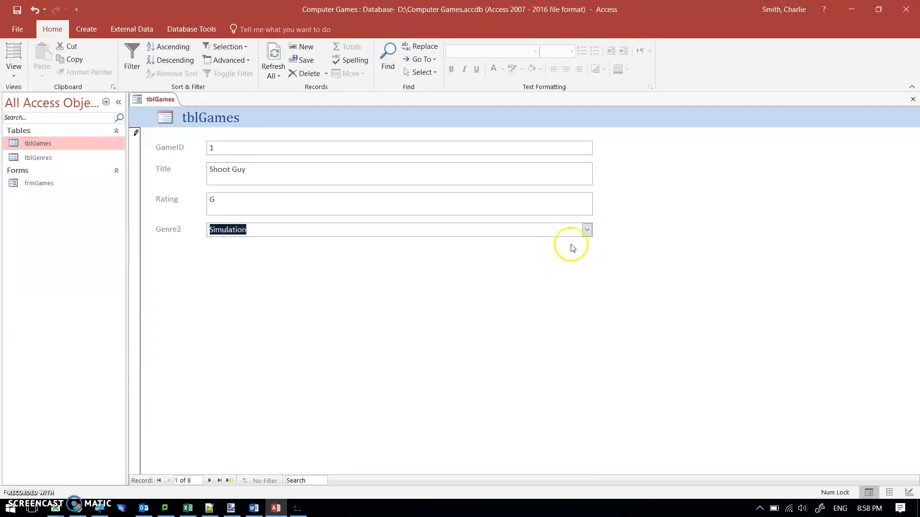